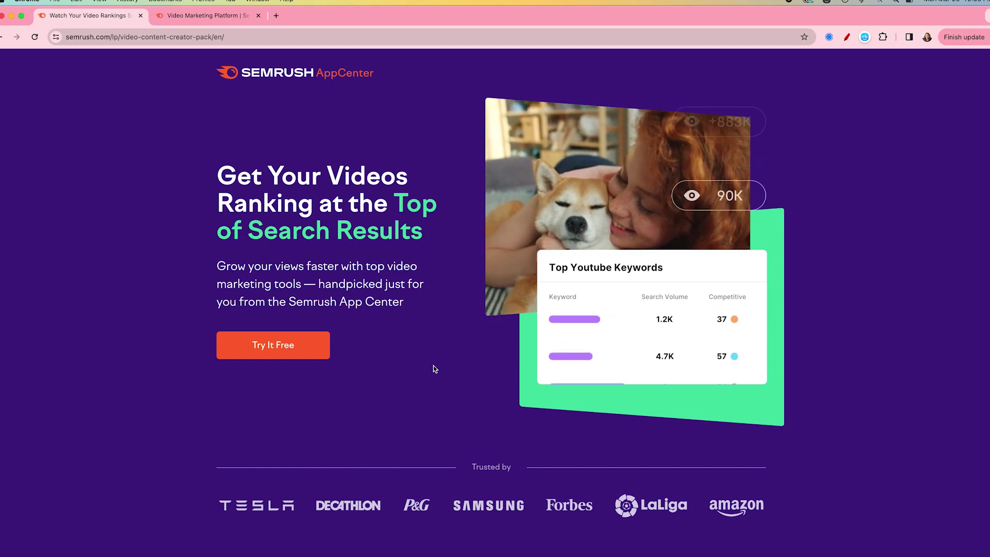
pyautogui.scroll(-2, 433, 445)
pyautogui.scroll(-8, 433, 445)
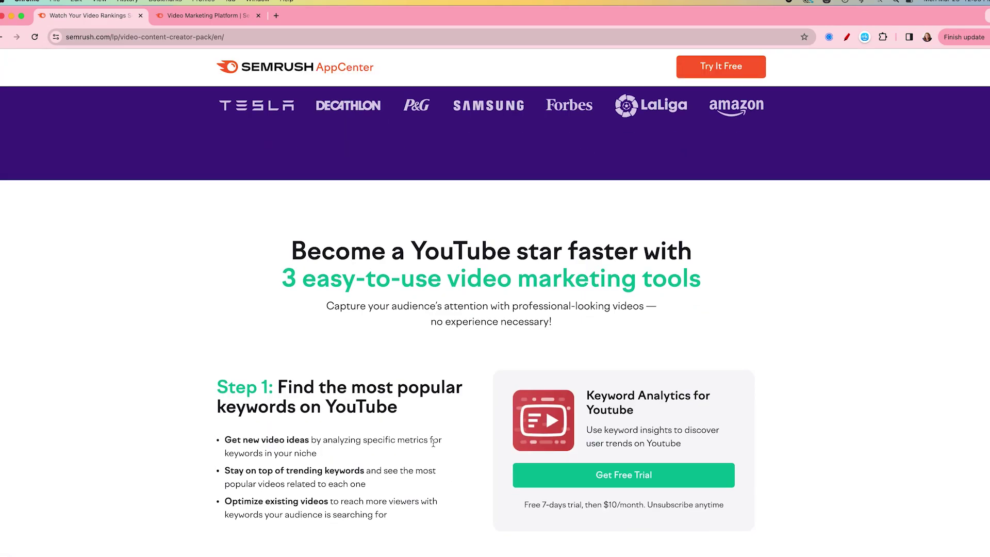
pyautogui.scroll(-2, 433, 442)
pyautogui.scroll(-2, 434, 443)
pyautogui.scroll(-2, 623, 455)
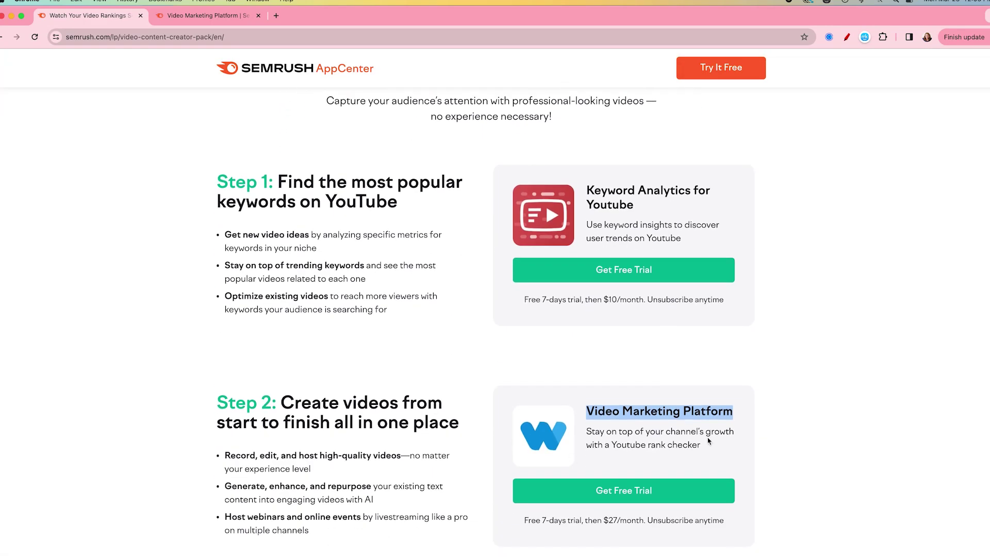
pyautogui.scroll(-1, 308, 166)
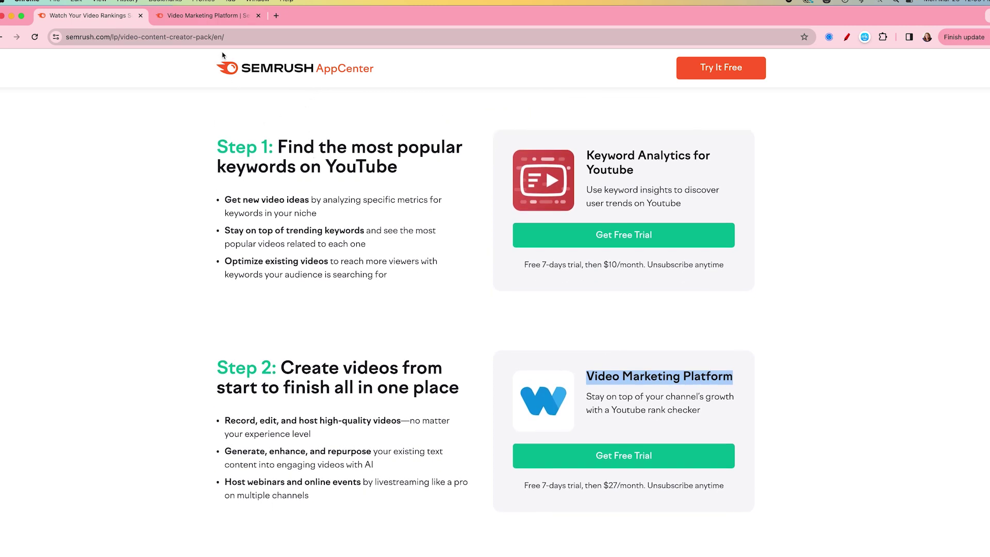
# Switch to the Video Marketing Platform browser tab showing the Projects page
pyautogui.click(220, 15)
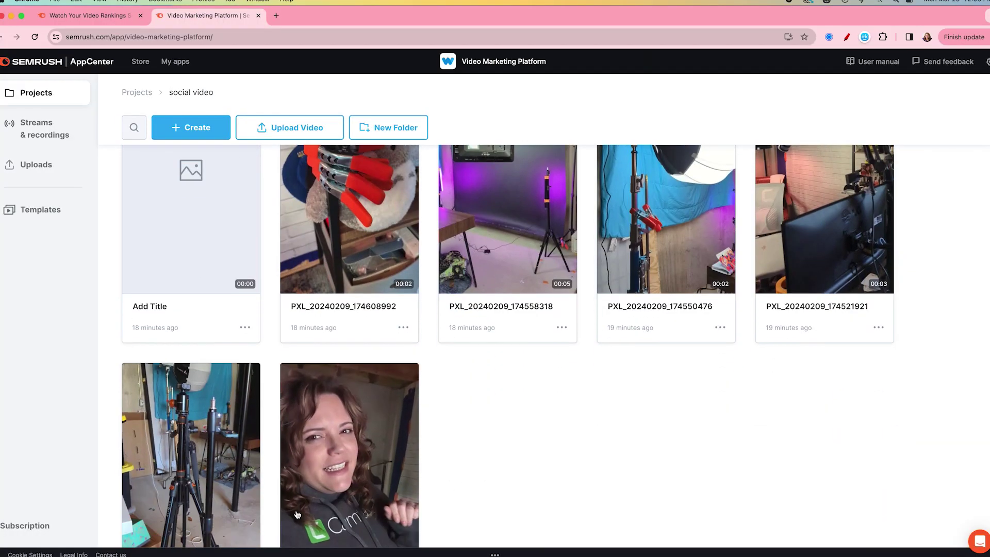
pyautogui.scroll(-2, 808, 372)
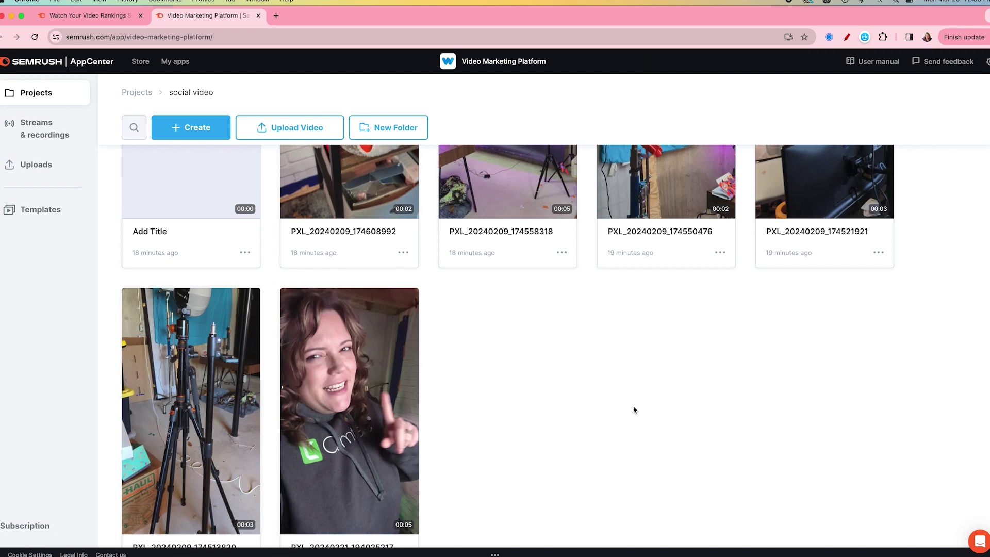
pyautogui.scroll(4, 510, 423)
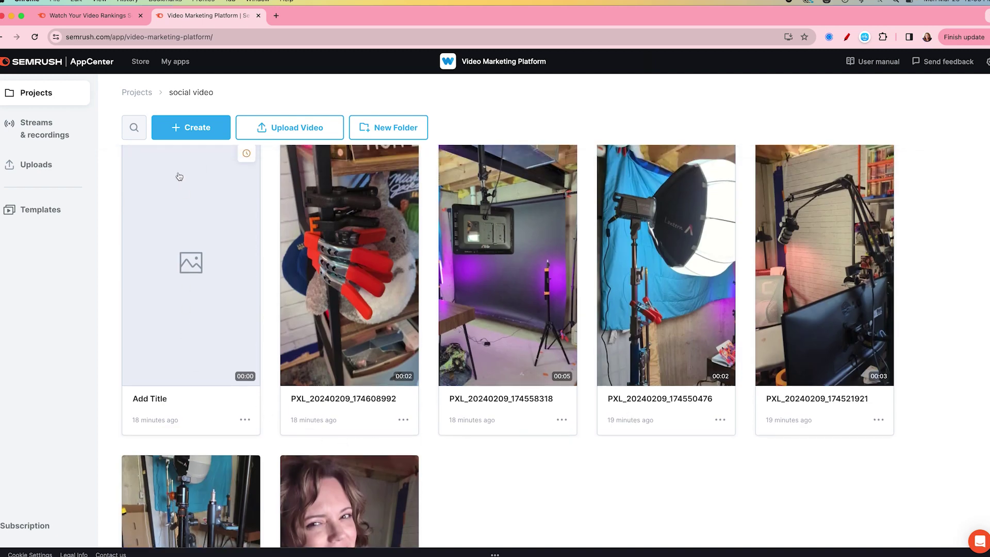
# Create a blank video and add the talking-to-camera clip from the social video folder to the timeline
pyautogui.click(186, 133)
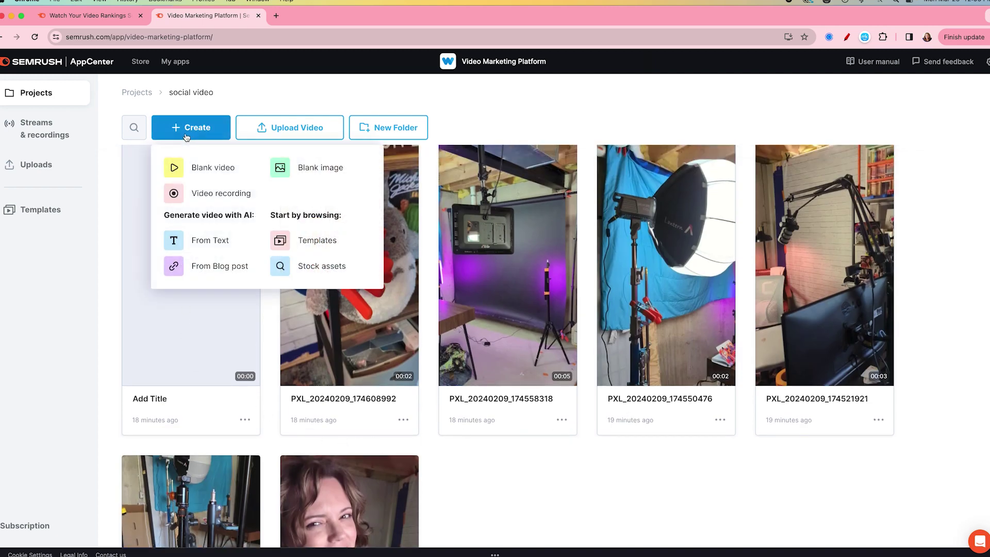
pyautogui.click(187, 170)
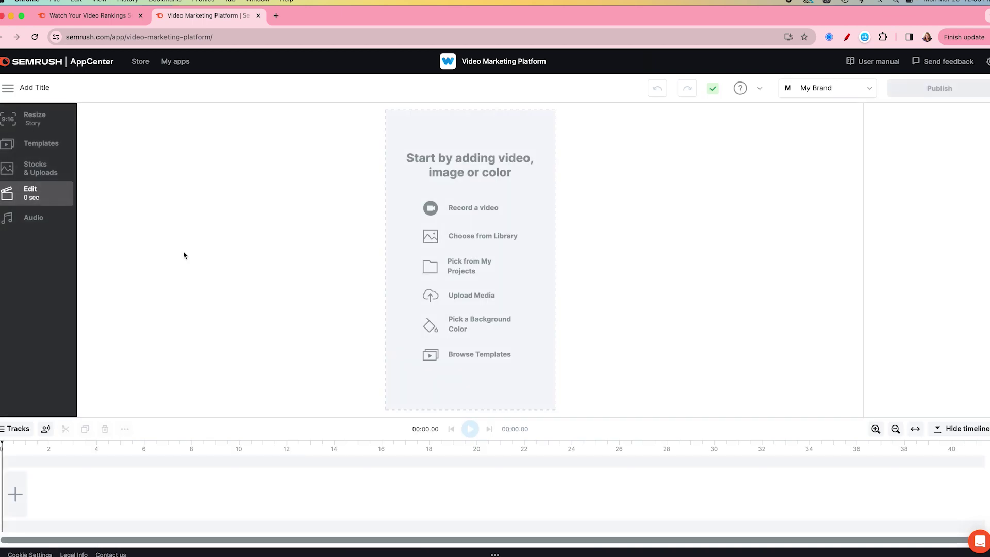
pyautogui.click(463, 269)
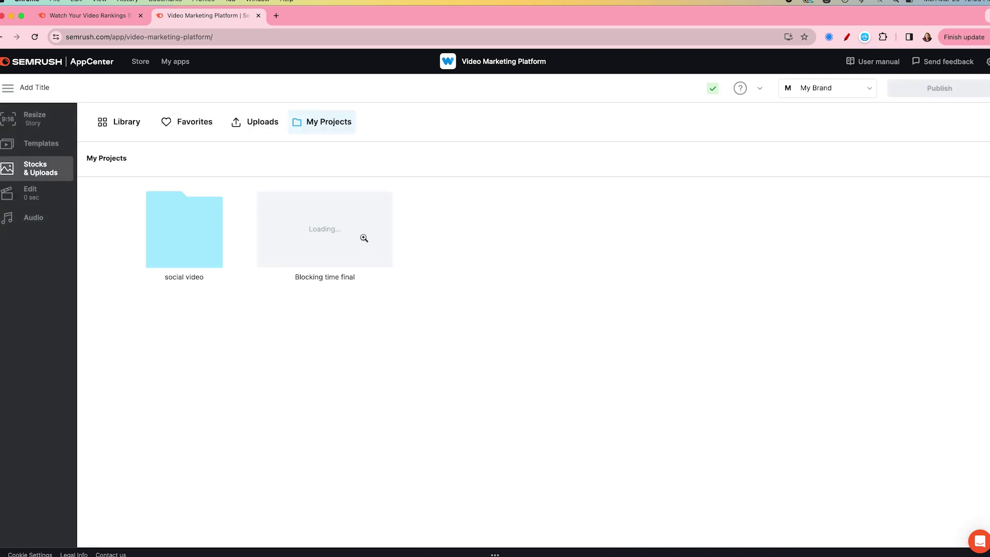
pyautogui.click(157, 203)
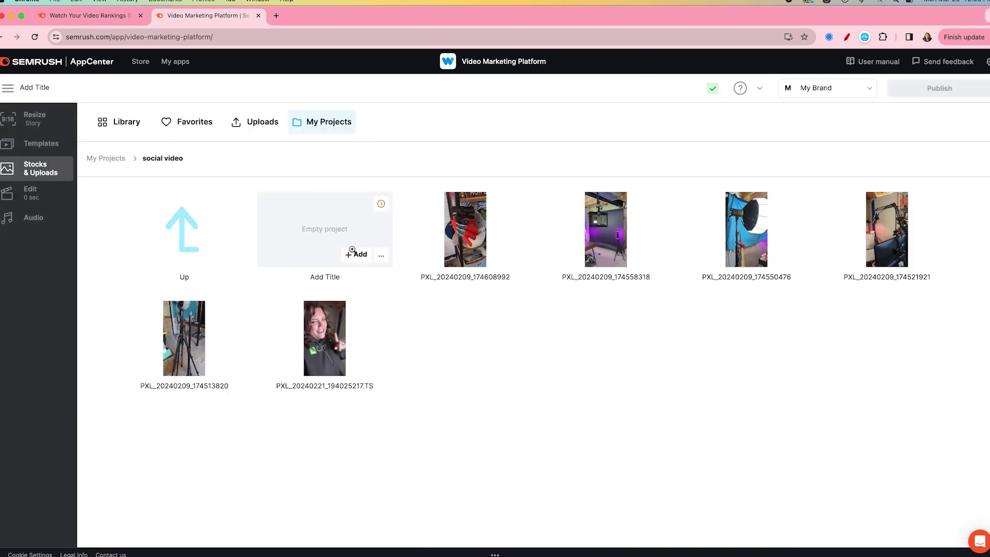
pyautogui.click(314, 331)
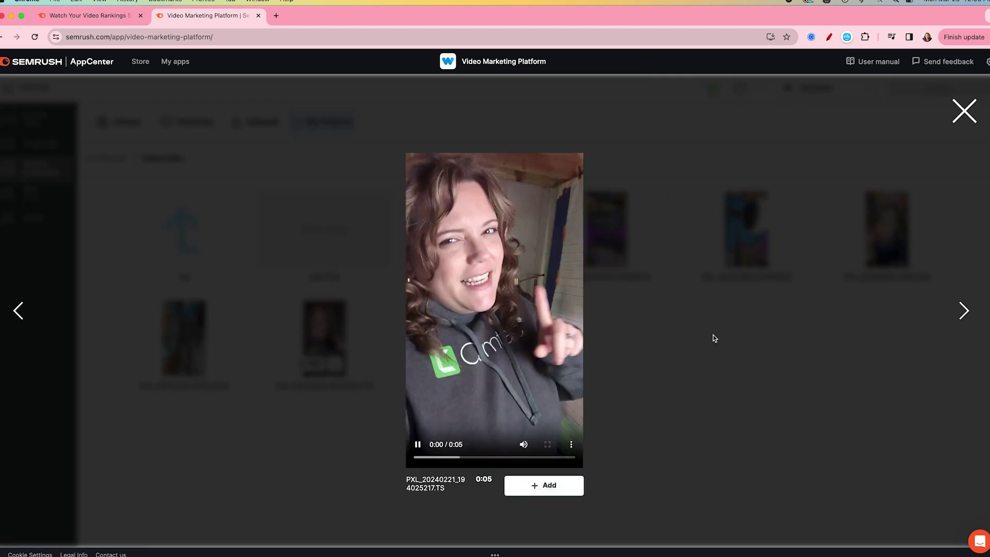
pyautogui.click(543, 485)
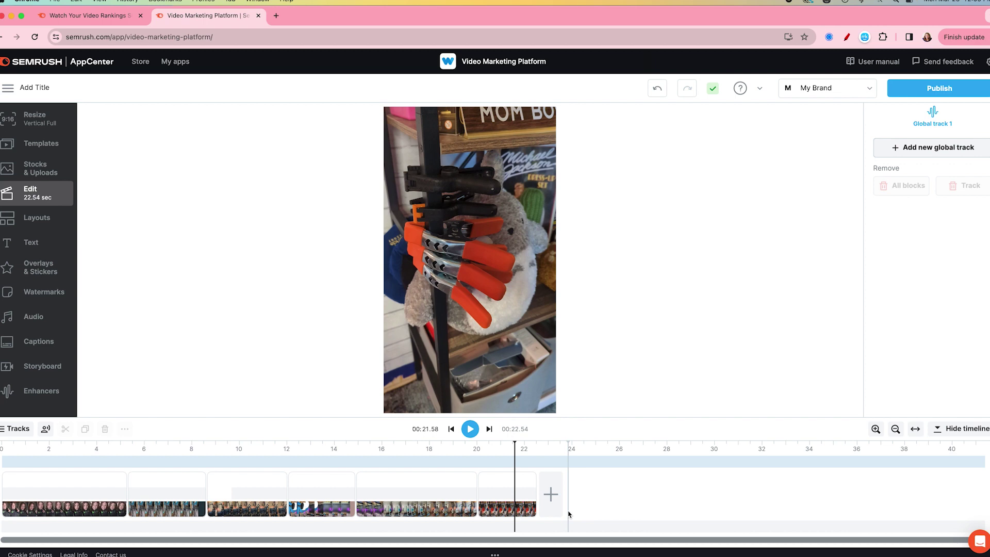
# Set the volume of clips 3, 4, 5 and 6 to 0% and return the playhead to the start
pyautogui.click(259, 488)
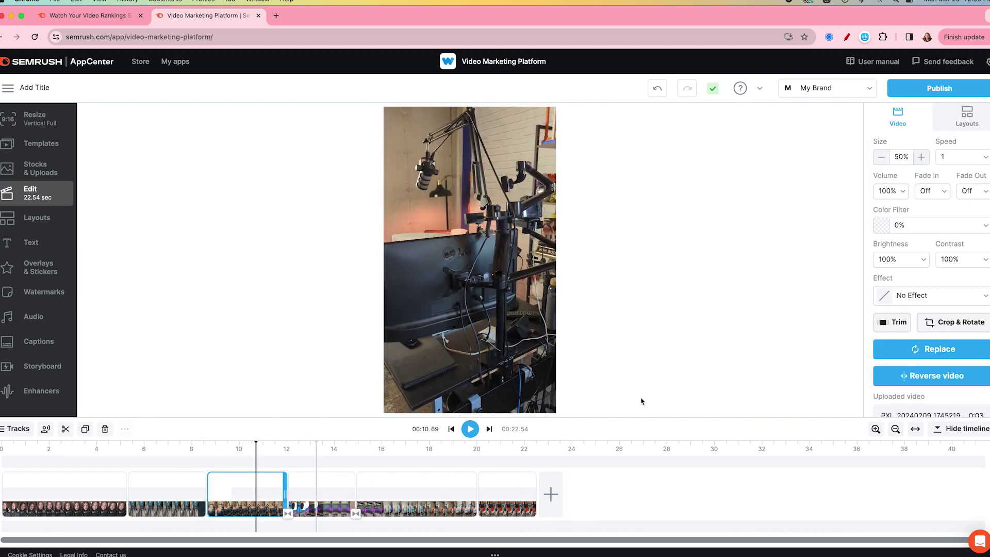
pyautogui.click(888, 191)
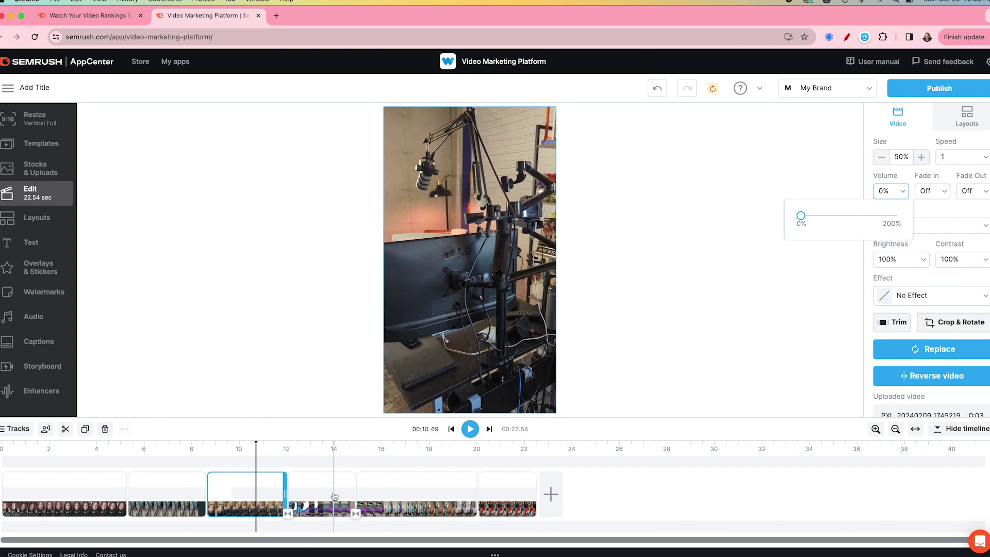
pyautogui.click(313, 490)
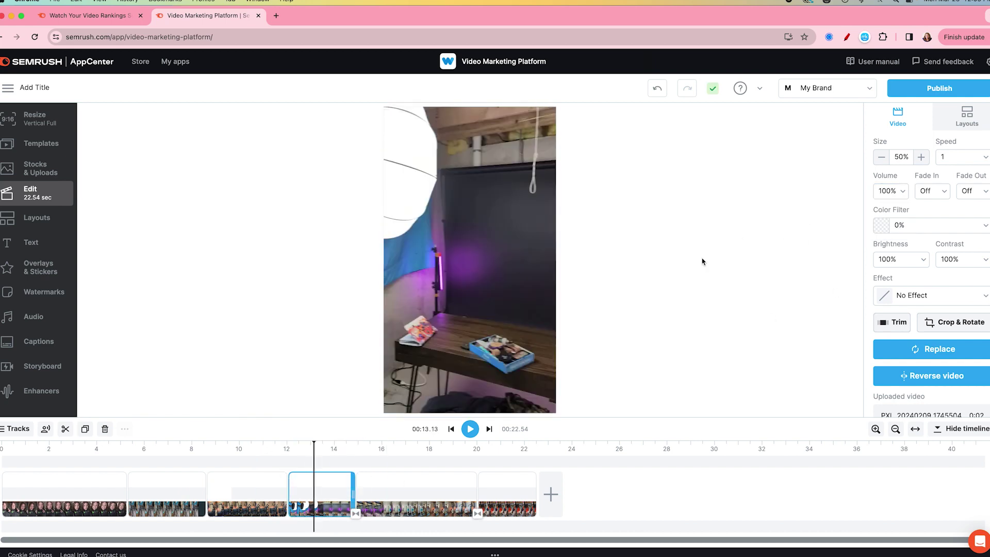
pyautogui.click(898, 189)
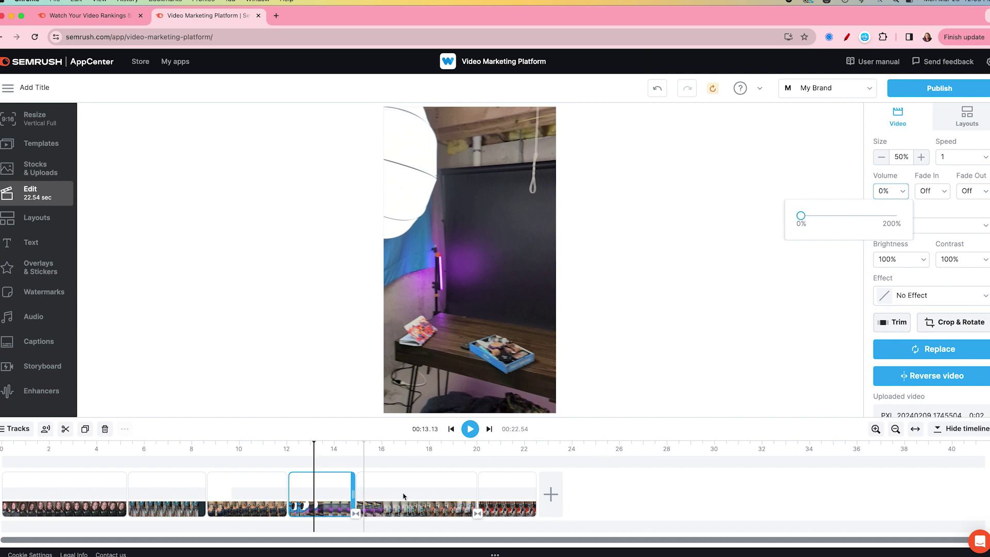
pyautogui.click(429, 489)
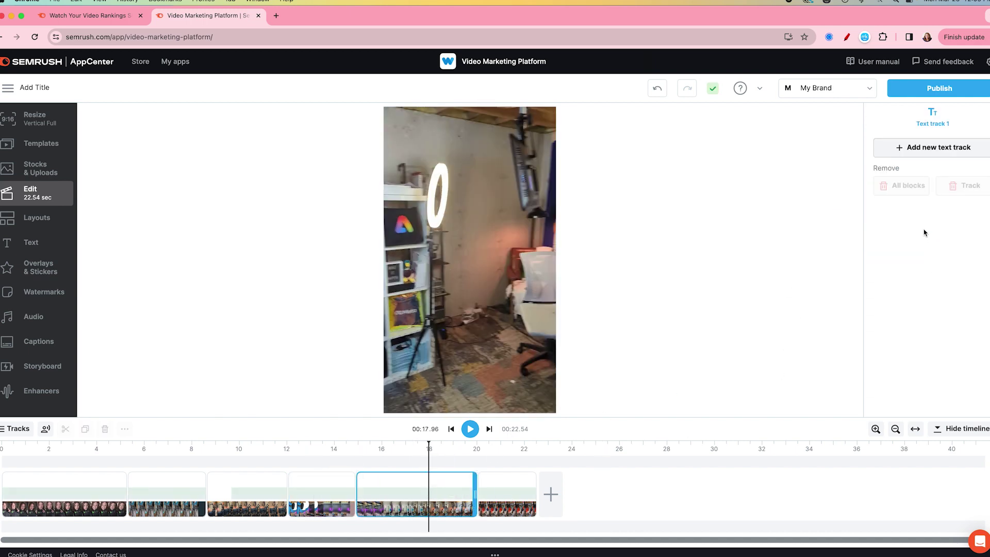
pyautogui.moveTo(416, 495)
pyautogui.click(400, 511)
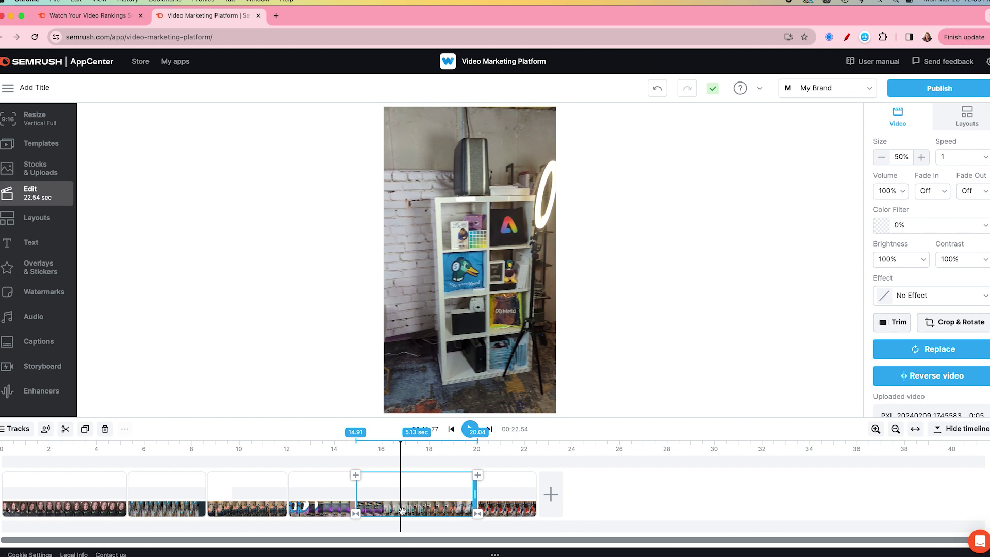
pyautogui.click(902, 193)
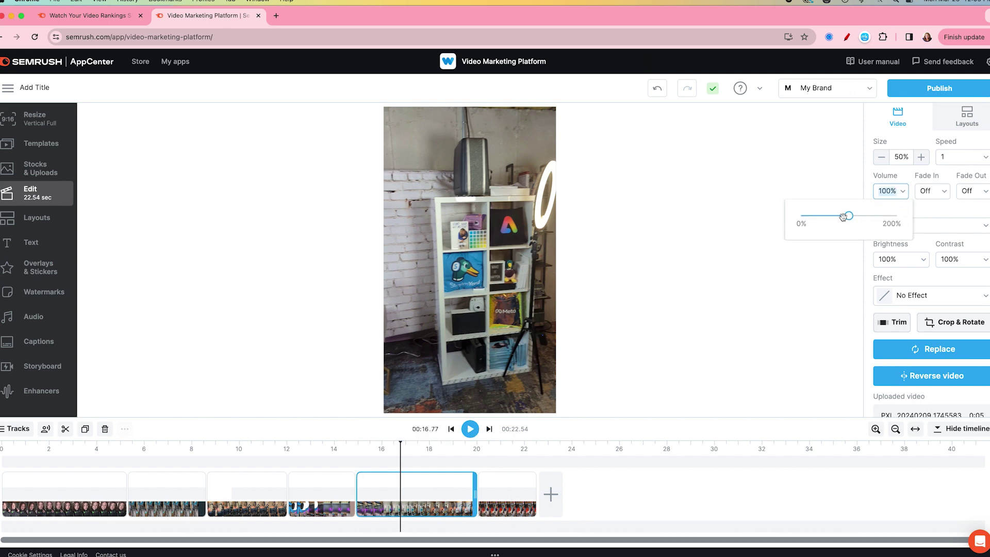
pyautogui.click(504, 509)
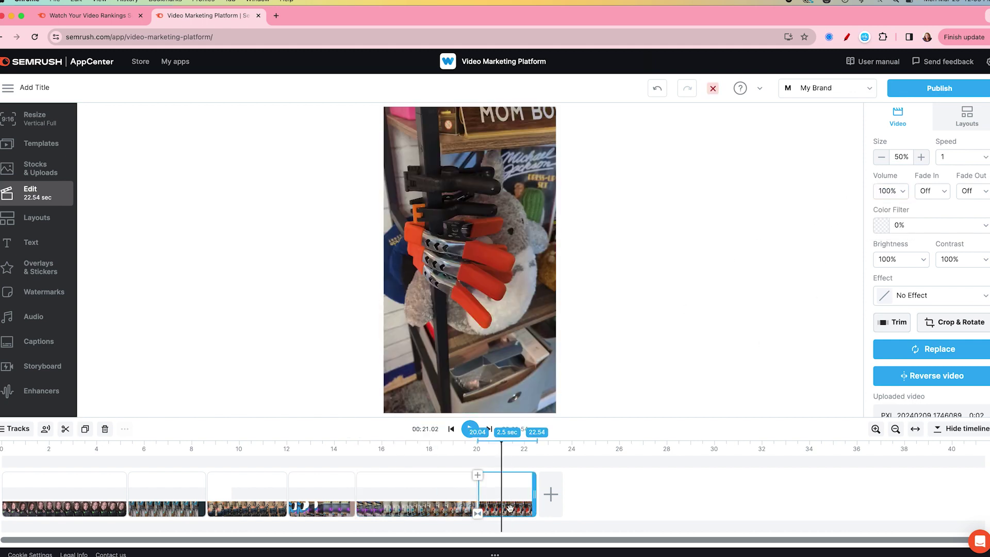
pyautogui.click(903, 196)
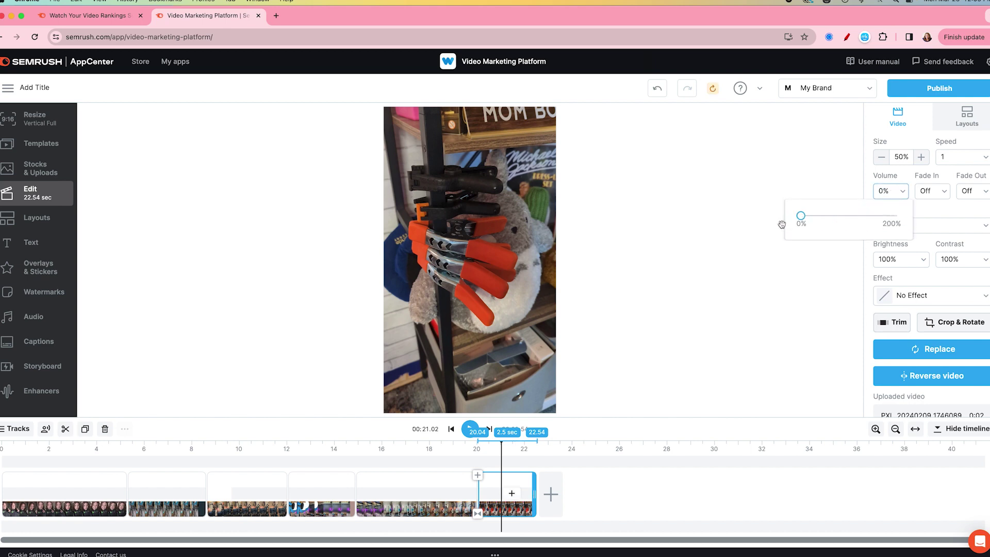
pyautogui.click(11, 467)
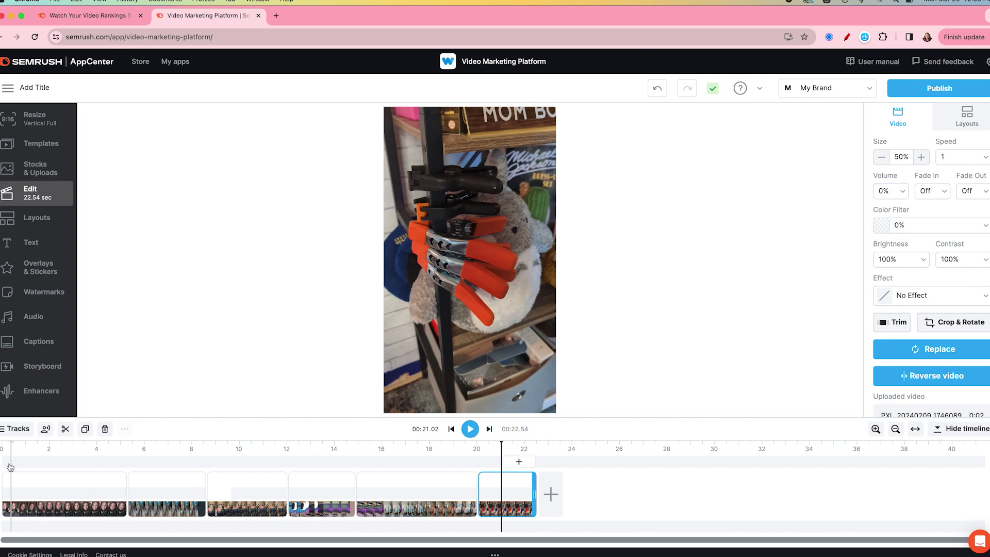
pyautogui.click(5, 463)
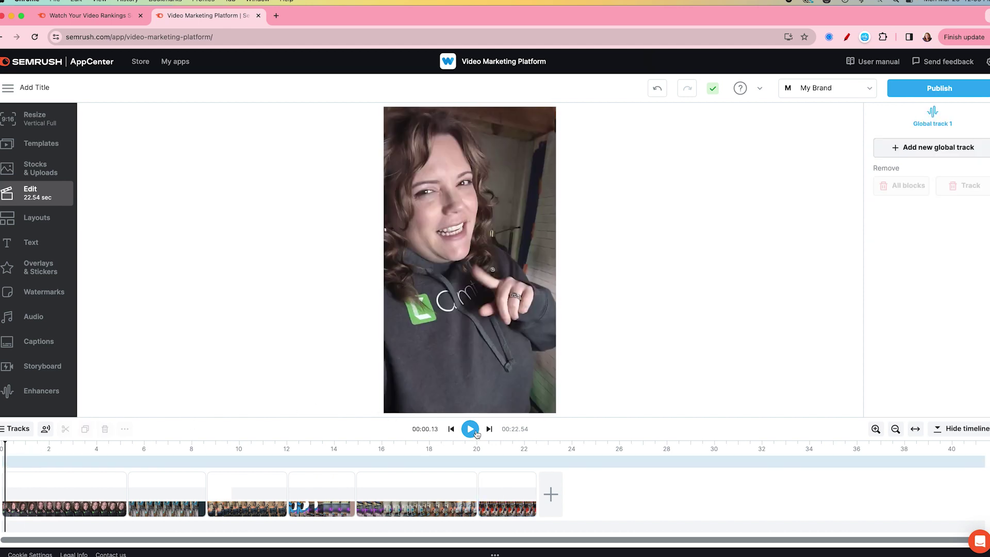
# Play the video through and position the playhead inside the first clip at the unwanted section
pyautogui.click(473, 430)
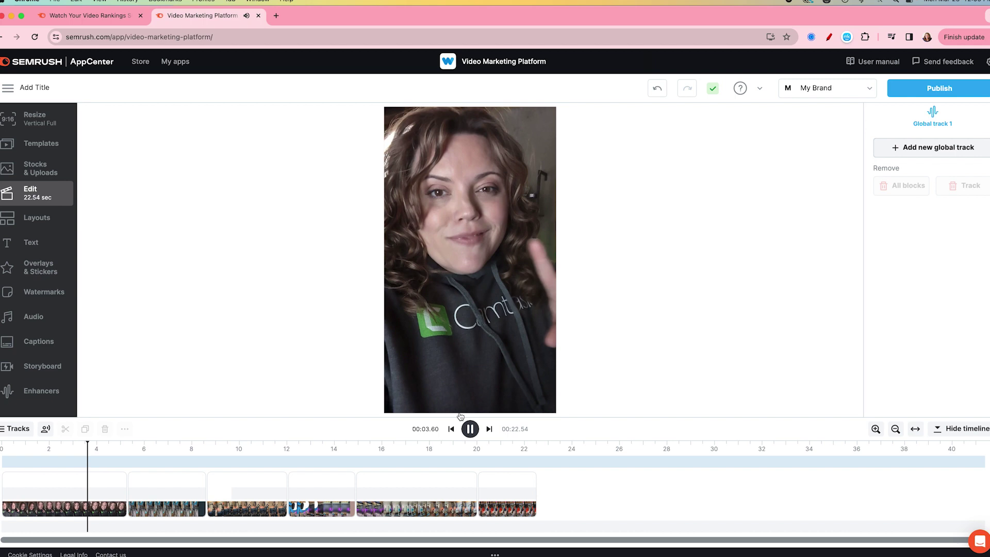
pyautogui.click(471, 429)
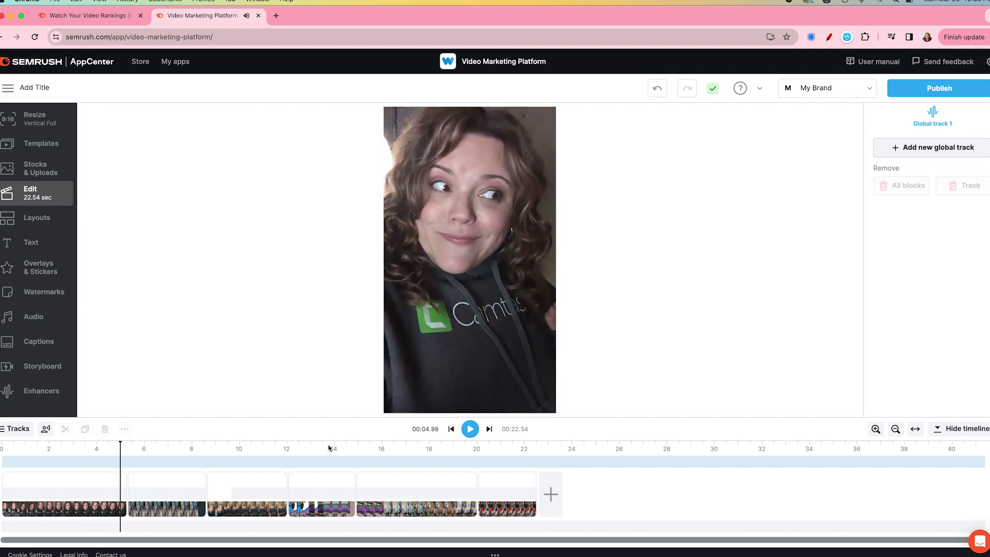
pyautogui.click(85, 510)
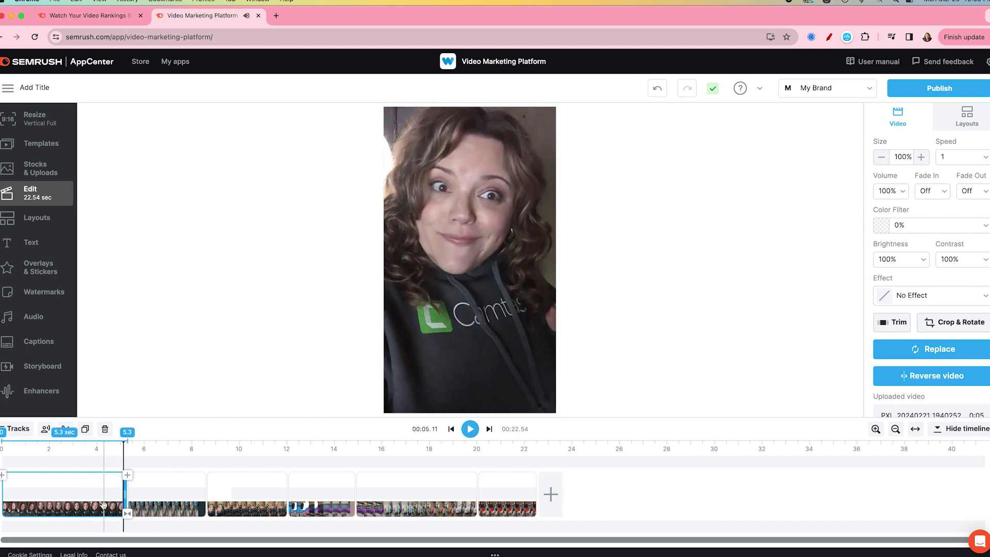
pyautogui.click(102, 504)
pyautogui.click(88, 499)
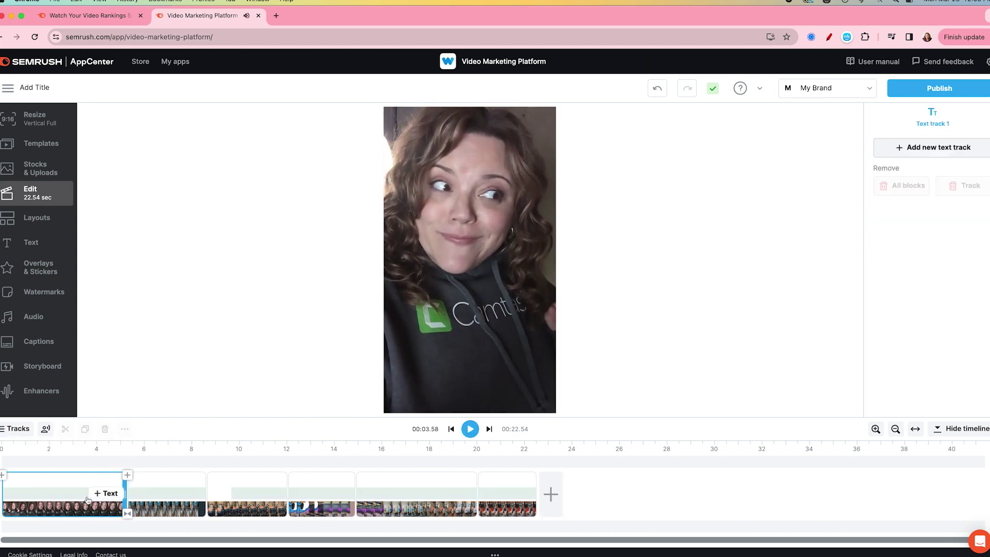
pyautogui.click(470, 429)
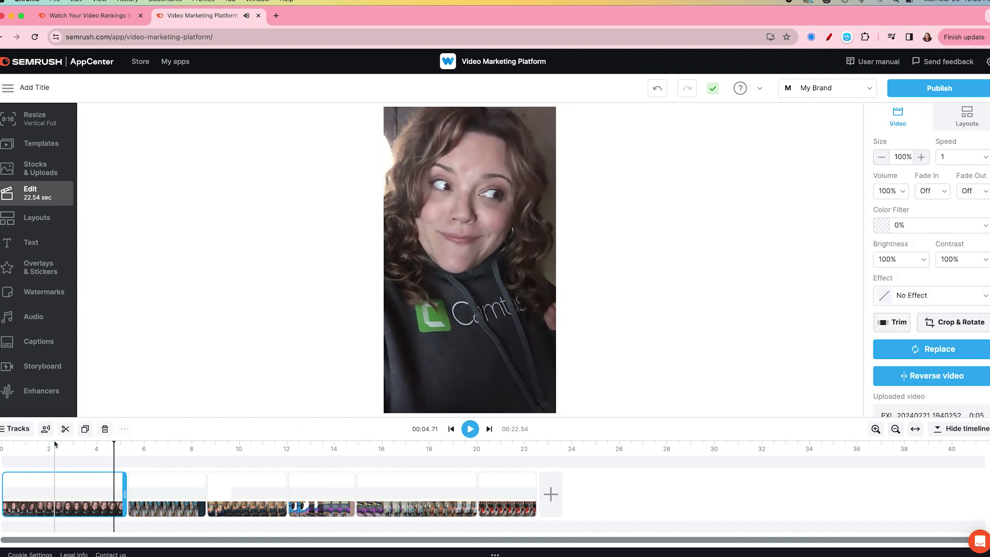
# Split the first clip, delete the short unwanted piece around 00:04.88 and play back the cut
pyautogui.click(65, 429)
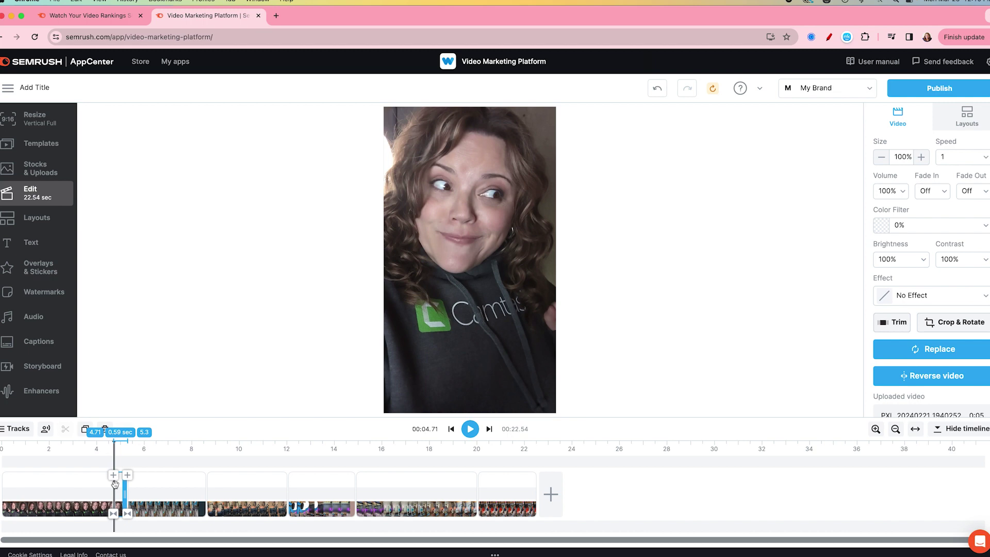
pyautogui.click(118, 484)
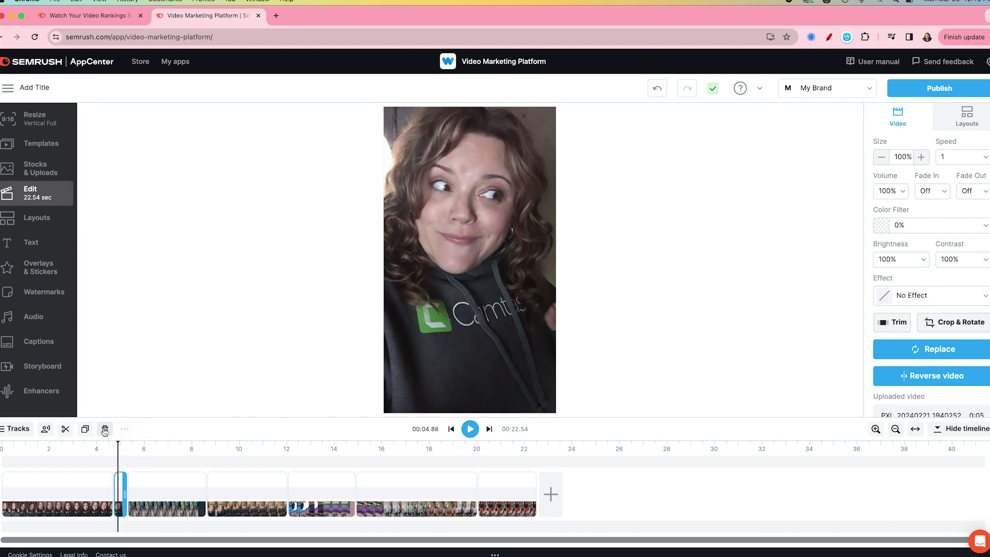
pyautogui.click(105, 429)
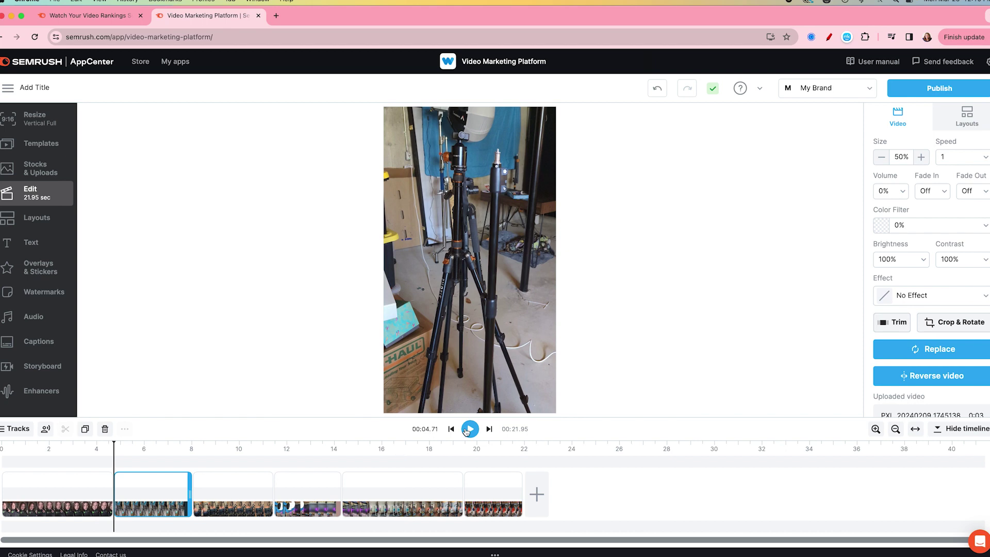
pyautogui.click(468, 431)
pyautogui.click(119, 464)
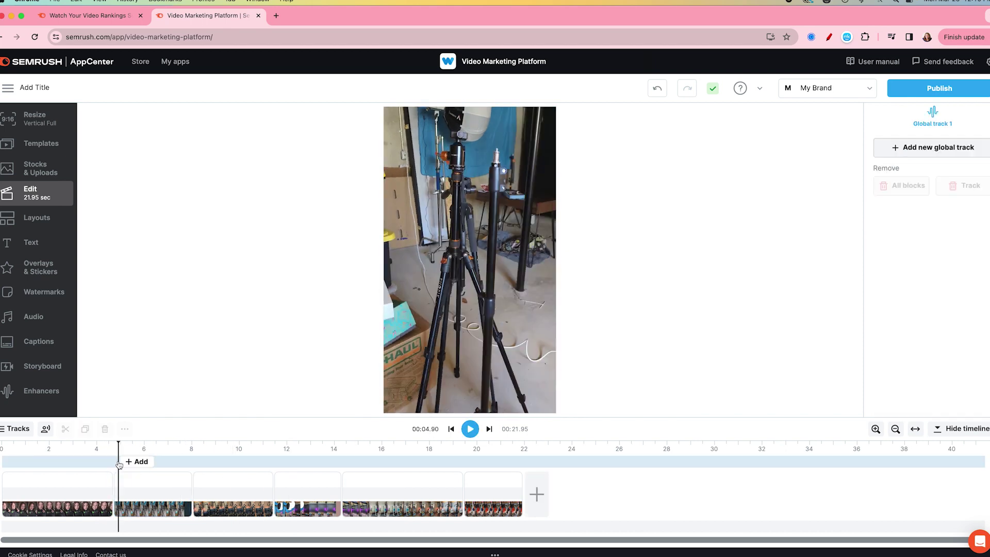
pyautogui.click(469, 430)
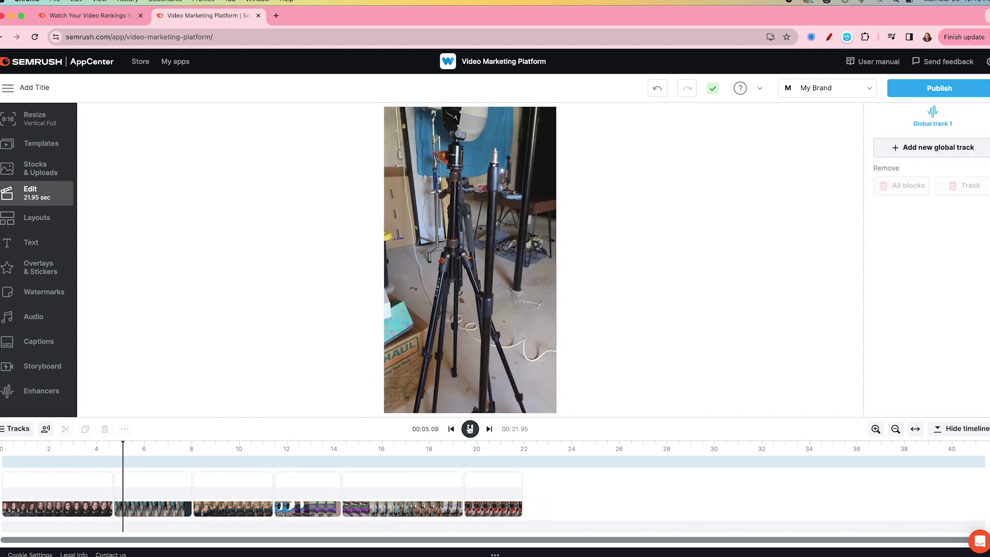
pyautogui.click(470, 429)
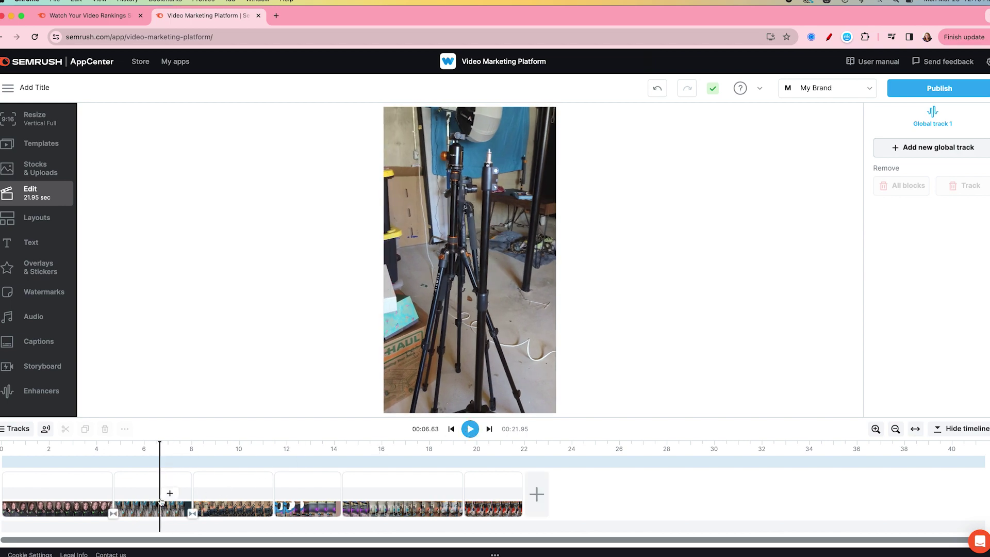
pyautogui.click(161, 502)
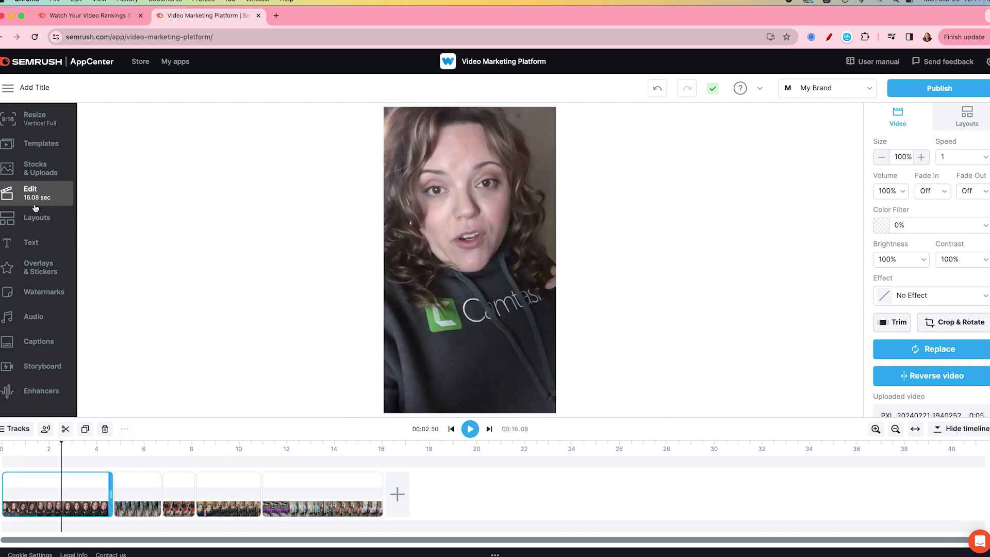
# Browse the template gallery, viewing more Customer Testimonials templates
pyautogui.click(44, 142)
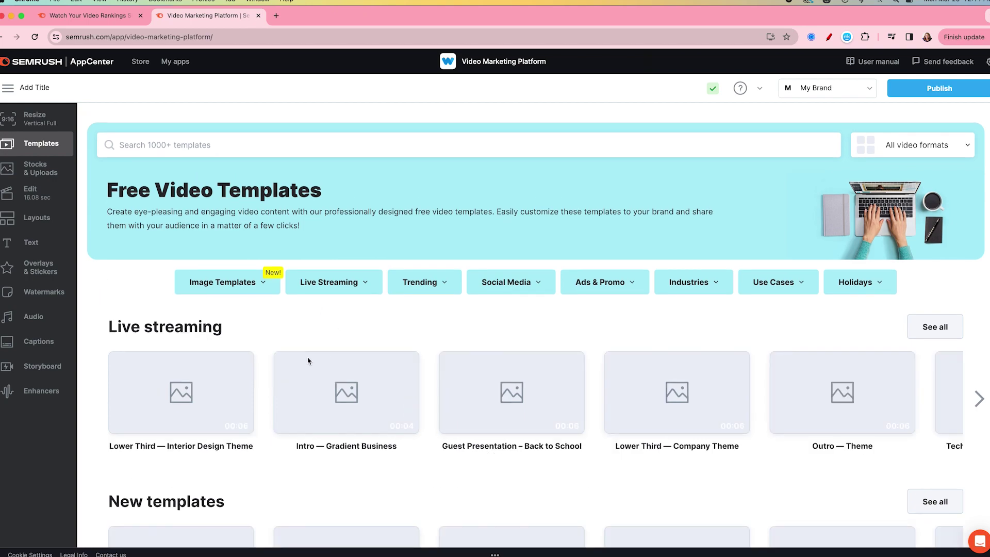
pyautogui.scroll(-4, 533, 325)
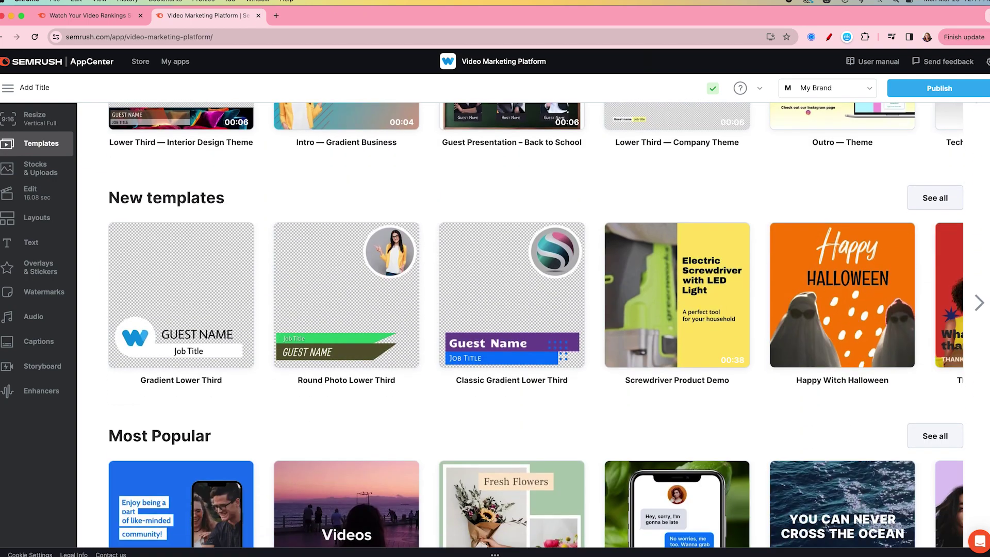
pyautogui.scroll(-3, 534, 325)
pyautogui.scroll(-1, 534, 325)
pyautogui.scroll(-1, 534, 325)
pyautogui.scroll(-1, 534, 325)
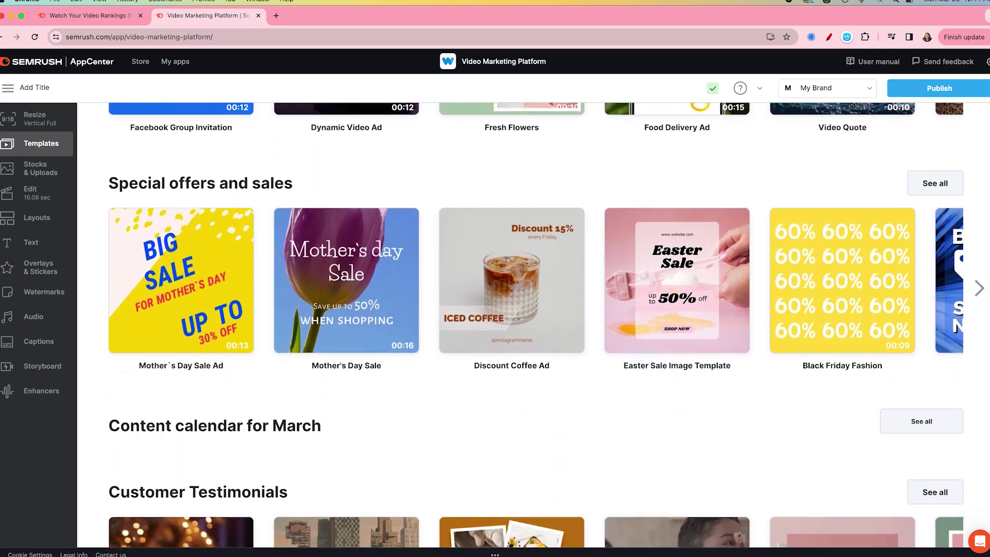
pyautogui.scroll(-2, 534, 325)
pyautogui.scroll(-2, 534, 325)
pyautogui.scroll(-2, 534, 325)
pyautogui.scroll(-2, 954, 295)
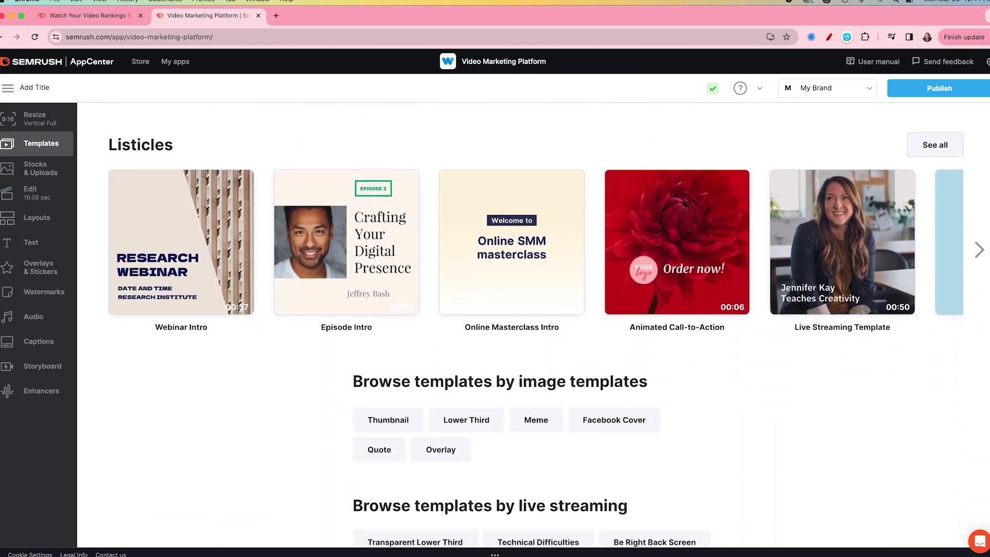
pyautogui.scroll(1, 954, 294)
pyautogui.scroll(3, 954, 295)
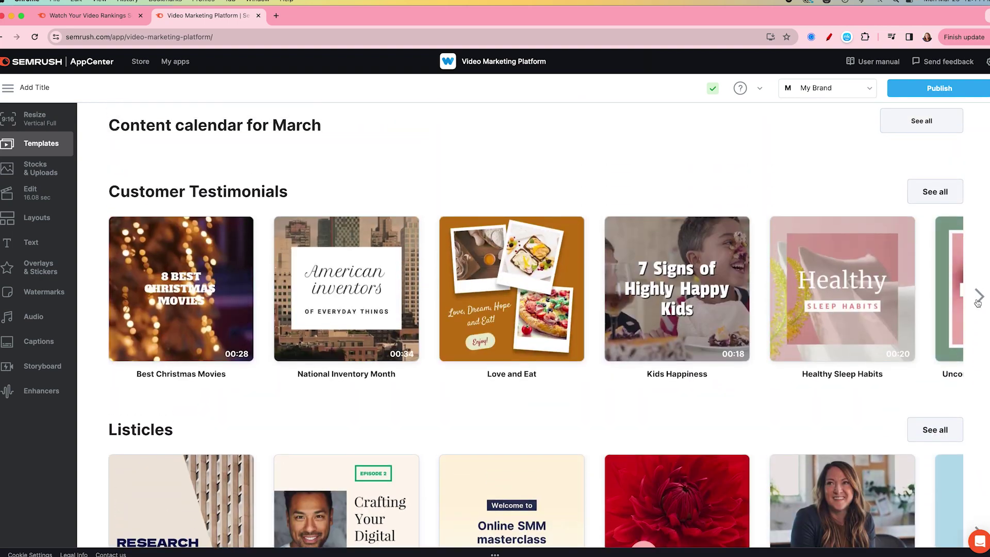
pyautogui.click(979, 298)
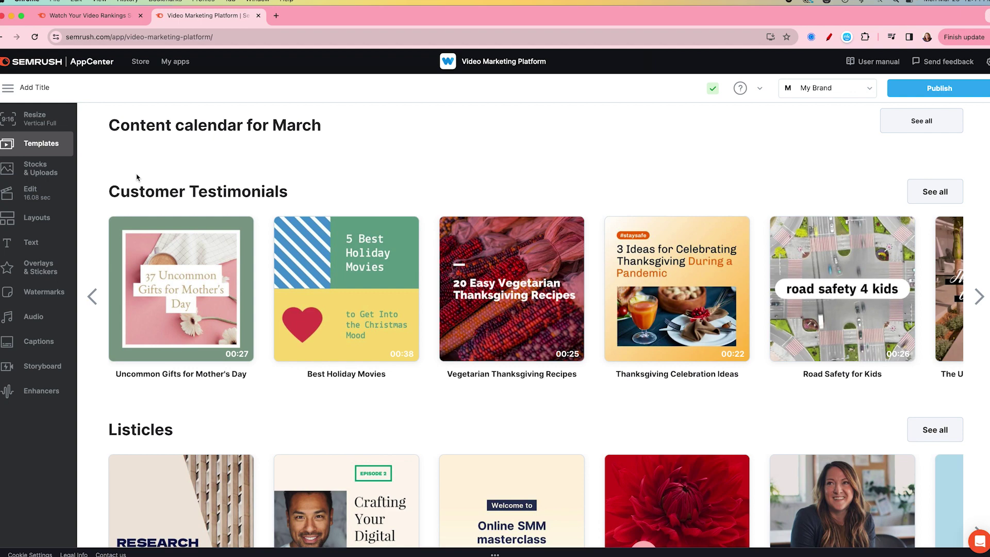
# Return to Stocks & Uploads and browse the stock Library categories
pyautogui.click(23, 172)
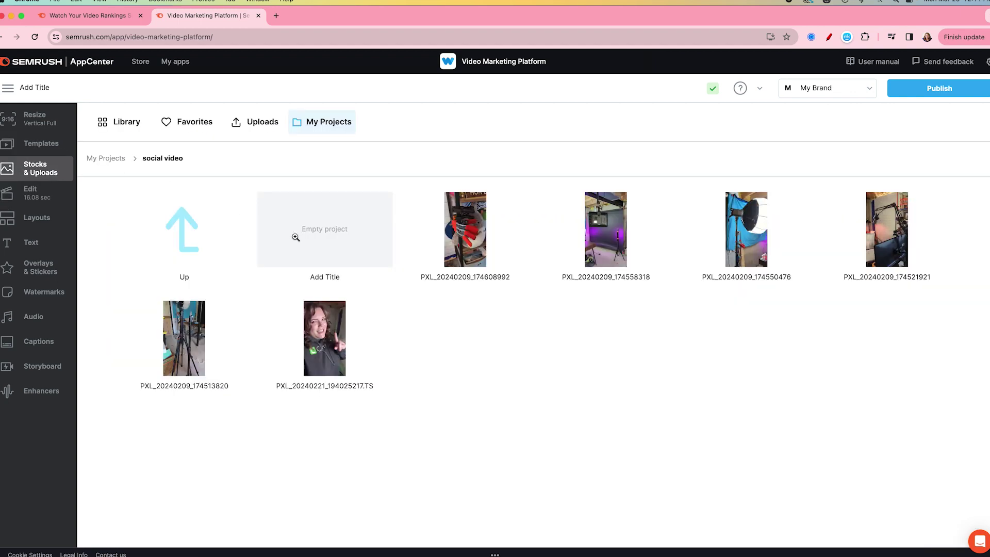
pyautogui.click(119, 124)
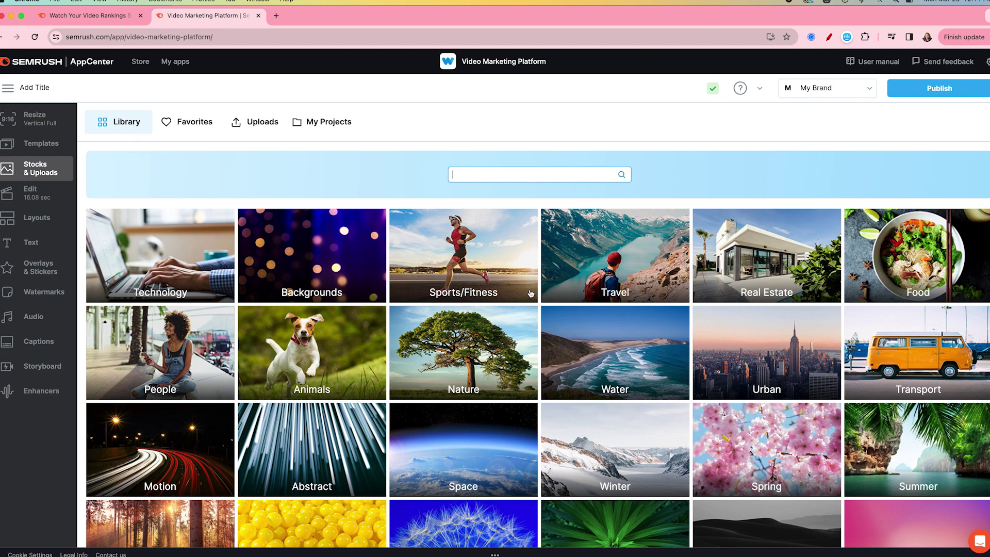
pyautogui.scroll(-1, 531, 293)
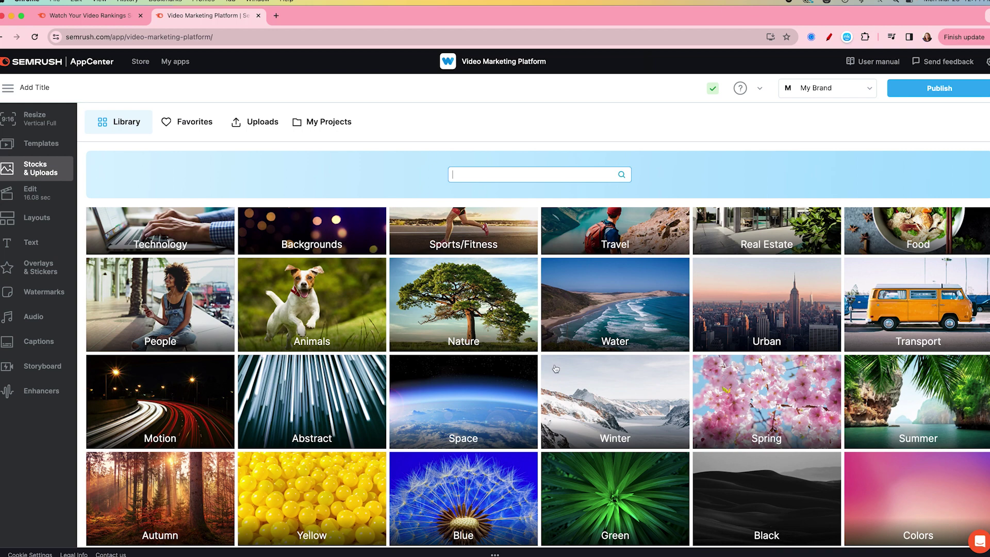
# Apply the Color border layout to the first clip, then switch it to Color frame
pyautogui.click(30, 220)
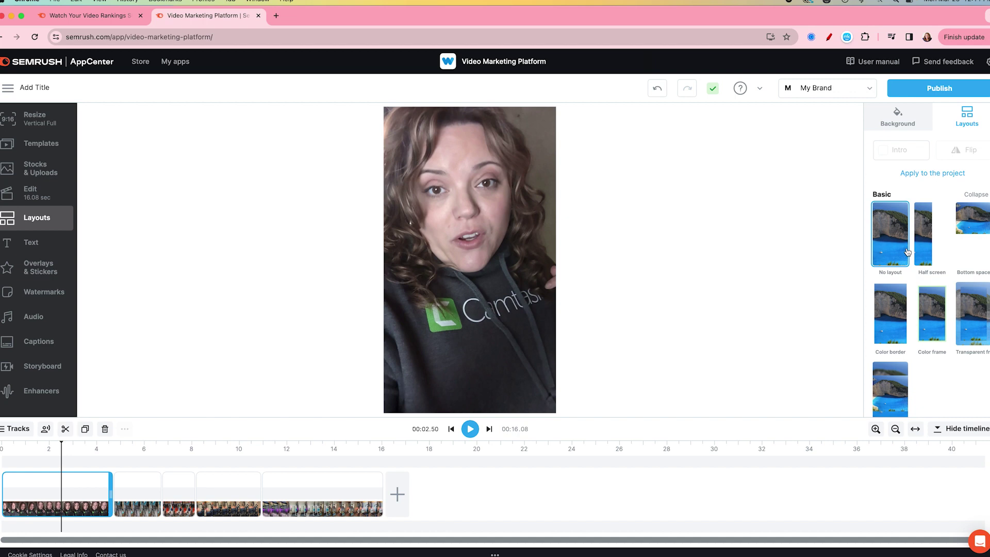
pyautogui.scroll(-2, 929, 309)
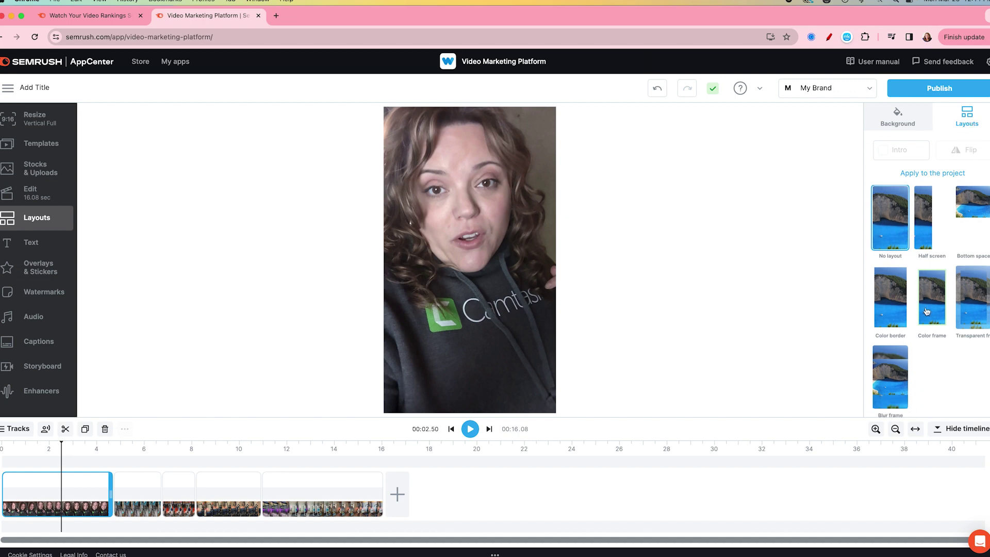
pyautogui.scroll(2, 937, 303)
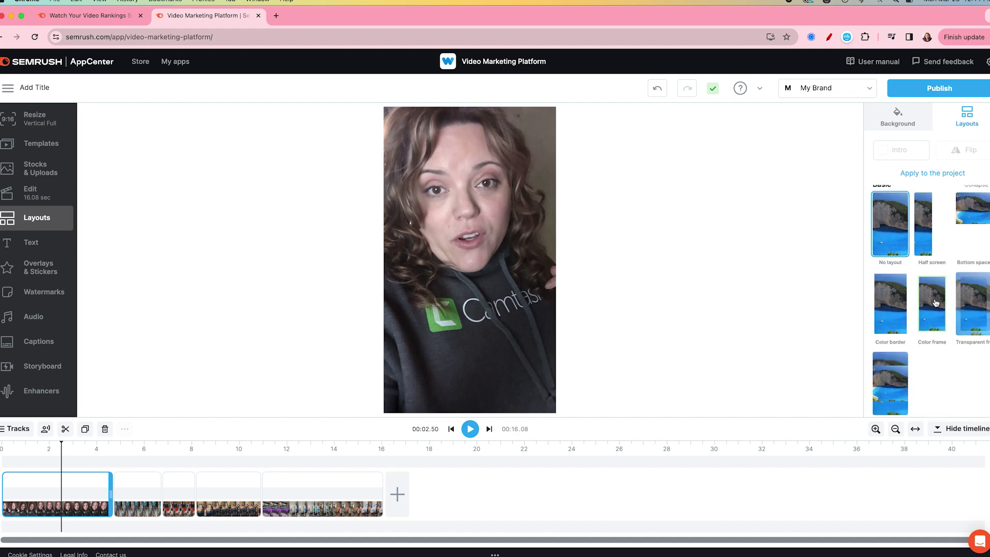
pyautogui.click(889, 317)
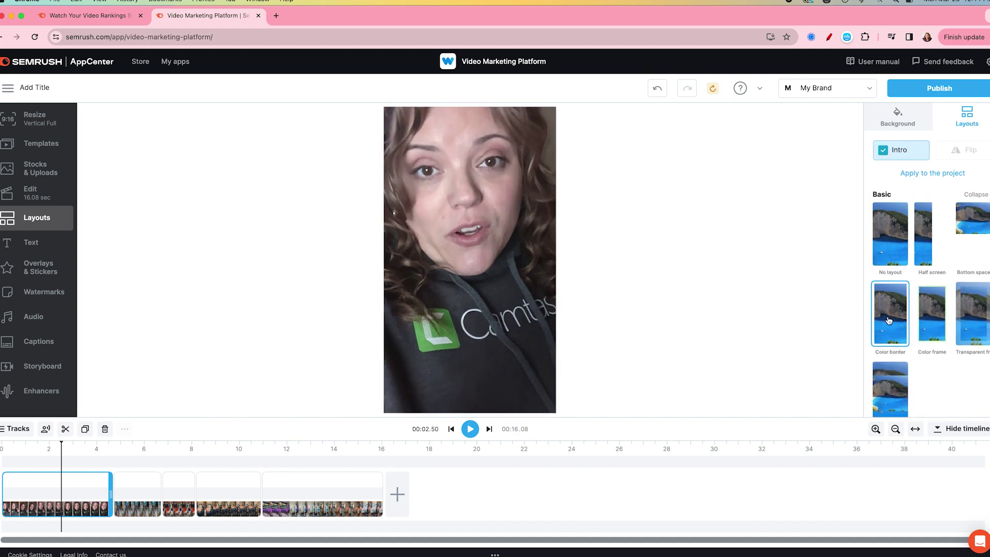
pyautogui.click(924, 317)
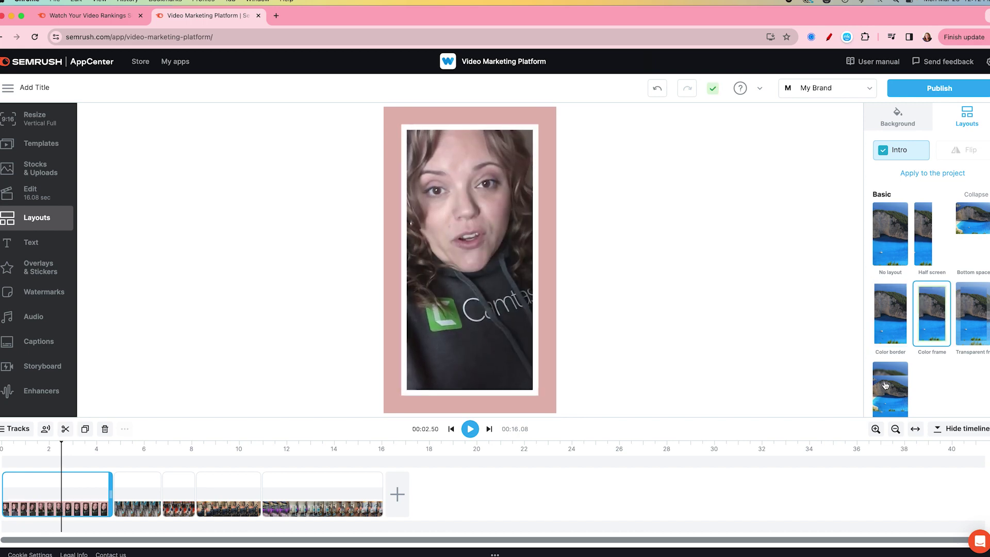
pyautogui.scroll(-1, 913, 379)
pyautogui.scroll(-2, 940, 344)
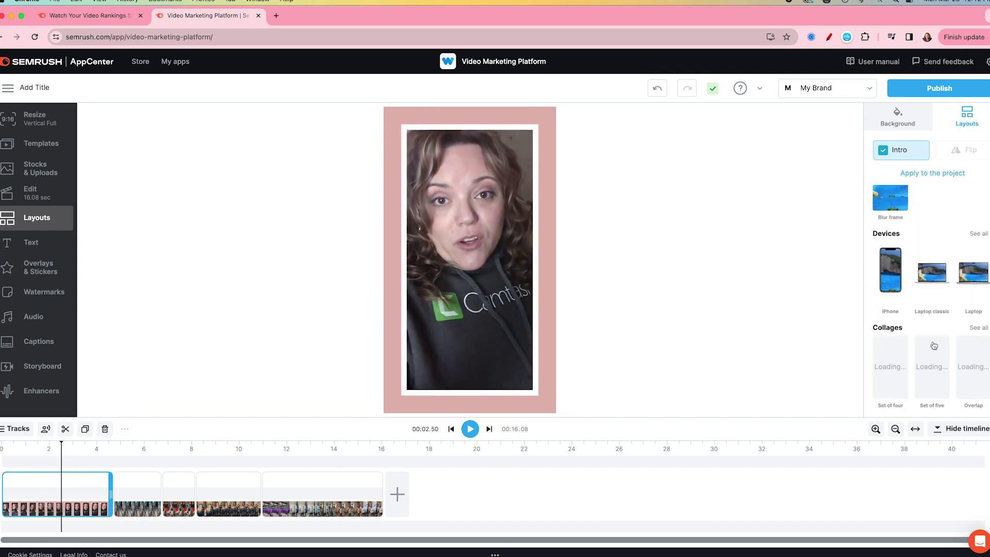
pyautogui.scroll(-2, 933, 347)
pyautogui.scroll(3, 914, 325)
# Place the first clip inside an iPhone frame layout and play it back from the start
pyautogui.click(890, 312)
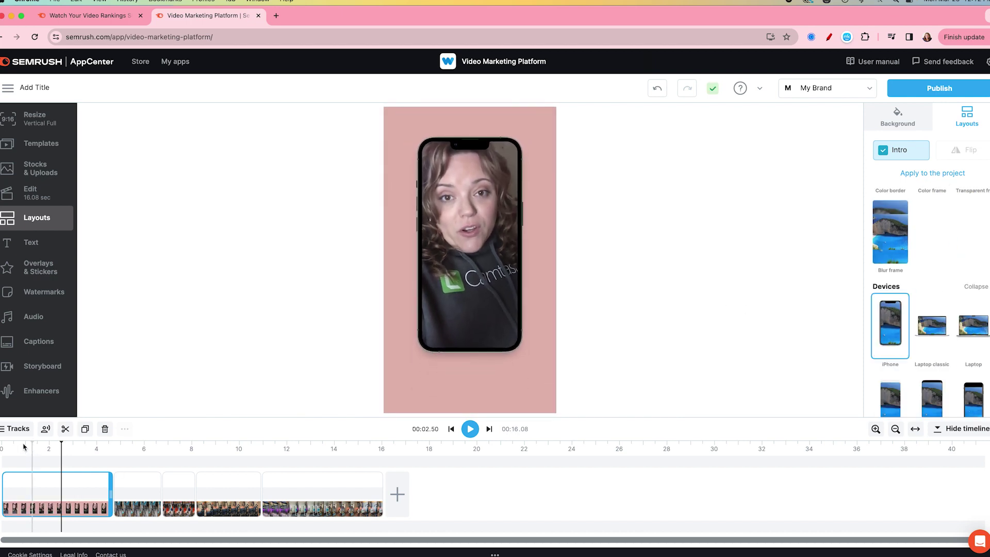
pyautogui.click(6, 449)
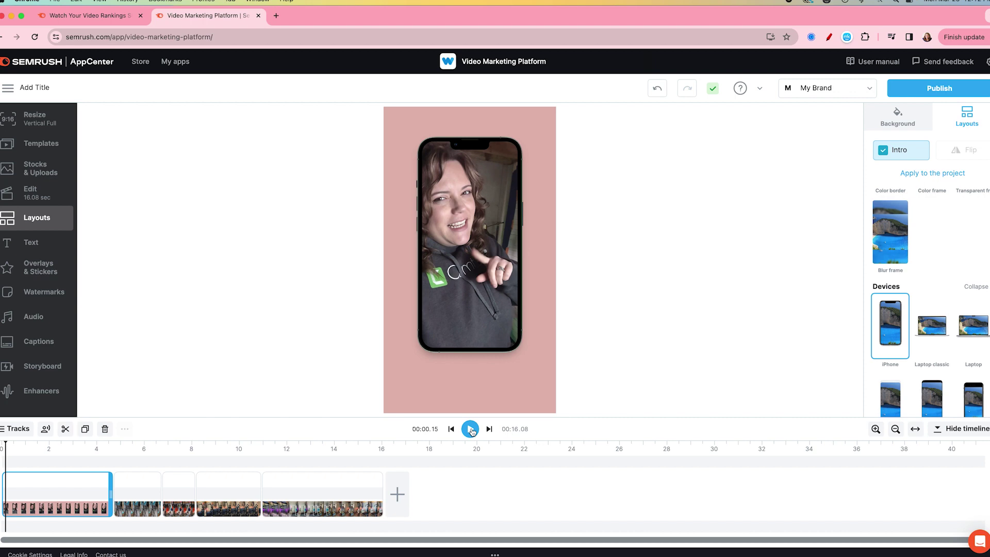
pyautogui.click(471, 429)
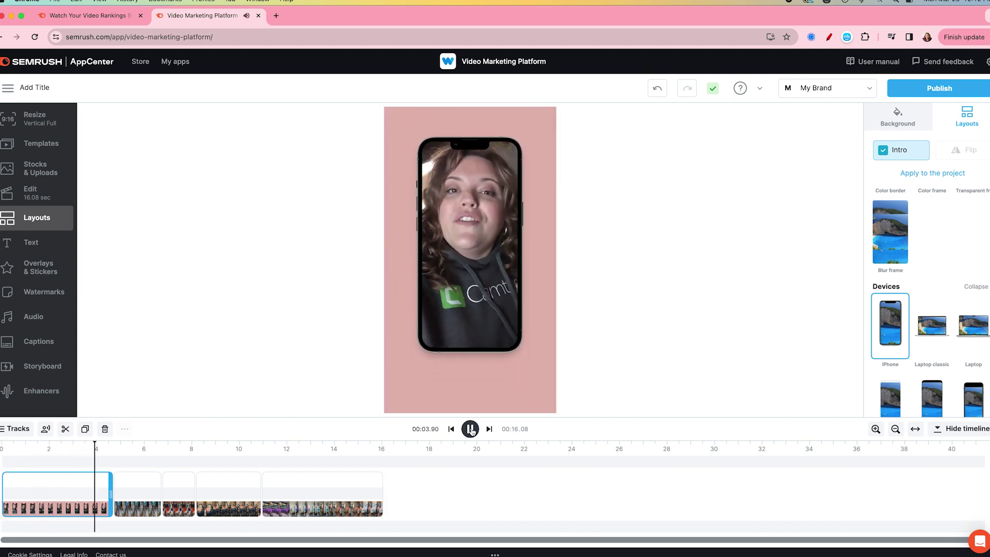
pyautogui.click(471, 429)
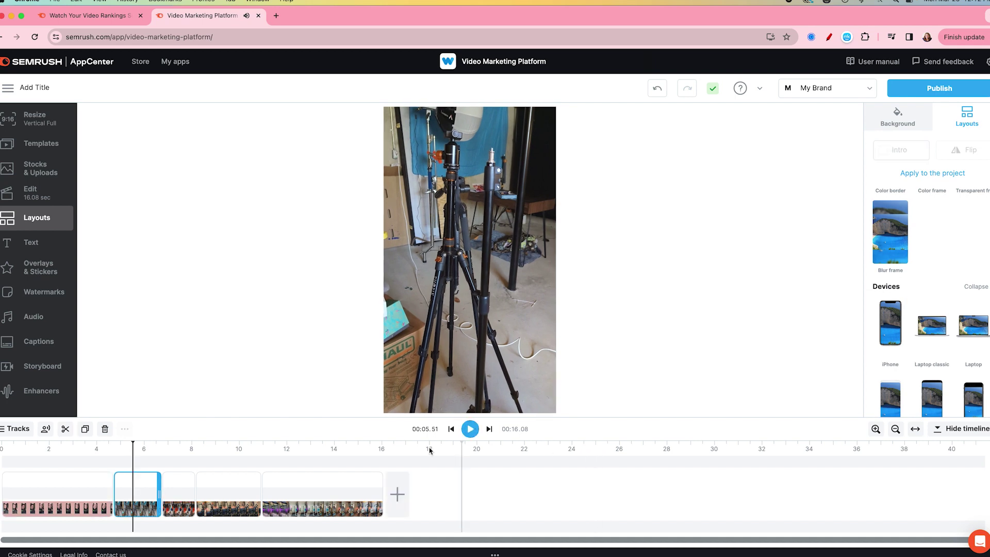
pyautogui.scroll(-2, 920, 385)
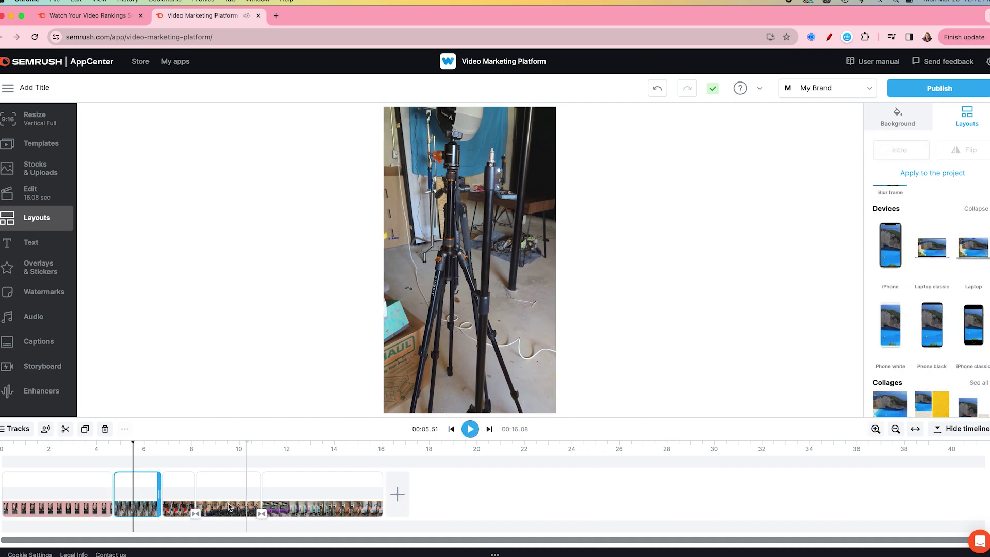
# Reselect the first clip and try the white then the black phone frame layout
pyautogui.click(64, 452)
pyautogui.click(64, 491)
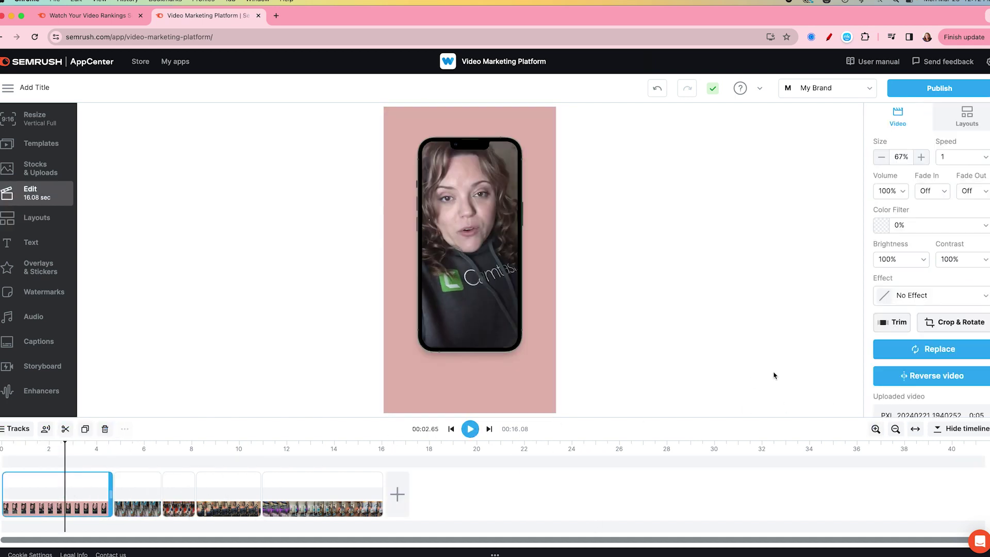
pyautogui.click(967, 116)
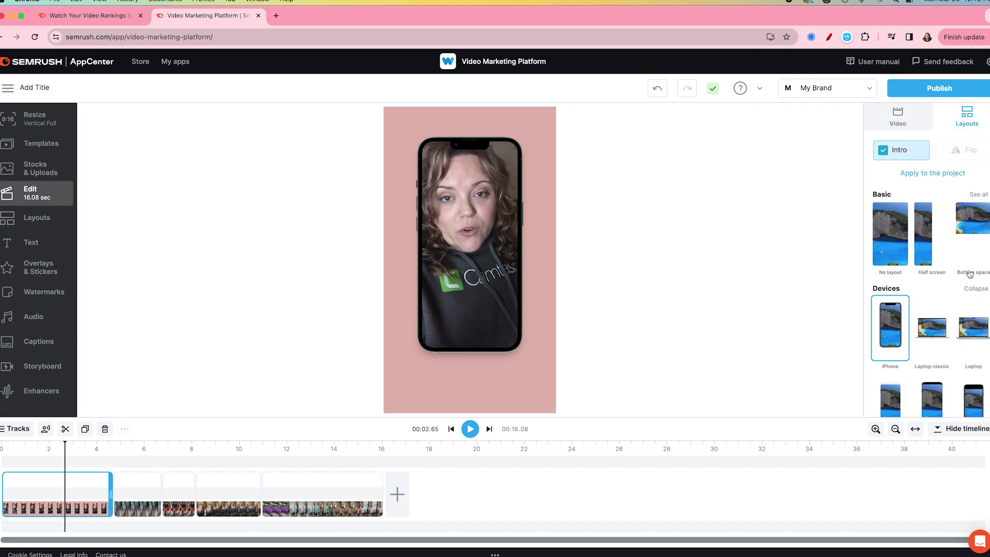
pyautogui.scroll(-2, 936, 340)
pyautogui.click(891, 350)
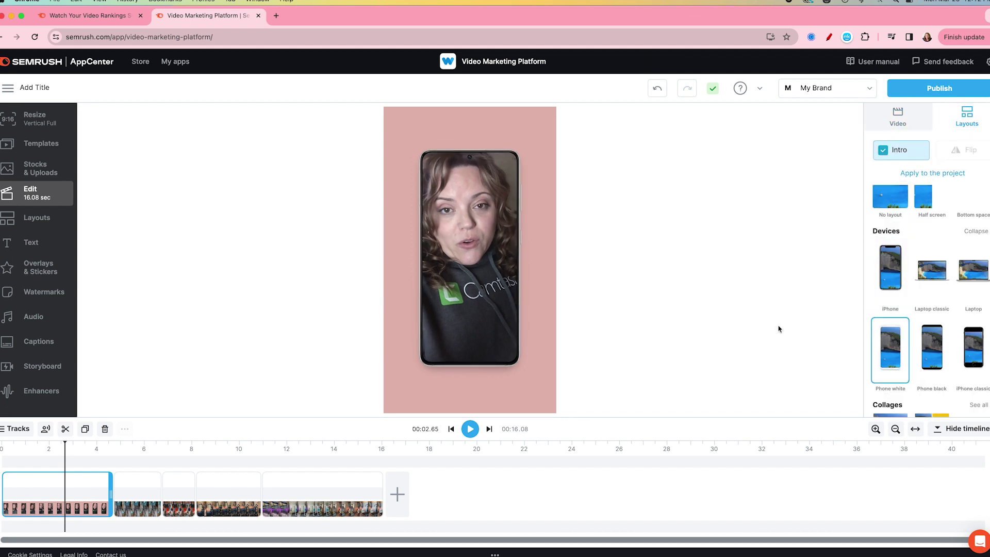
pyautogui.click(920, 370)
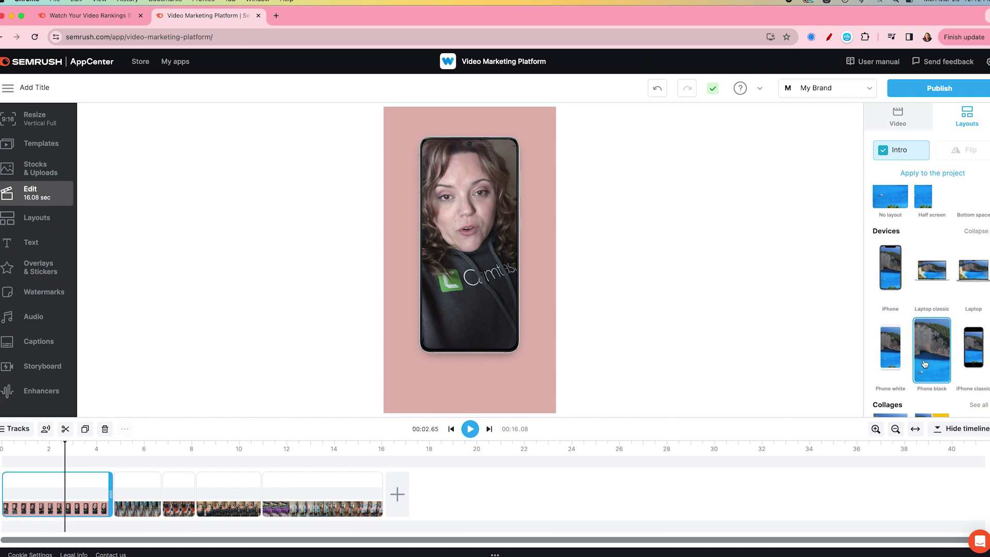
pyautogui.scroll(-2, 920, 368)
pyautogui.scroll(-1, 921, 364)
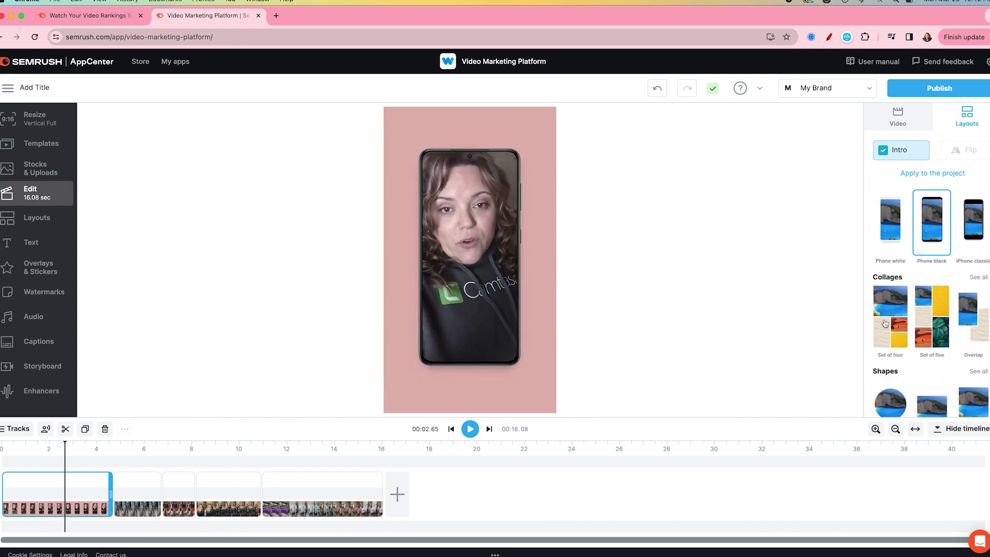
# Apply the Set of four collage layout and drag the face video down in the top cell so the face shows
pyautogui.click(890, 318)
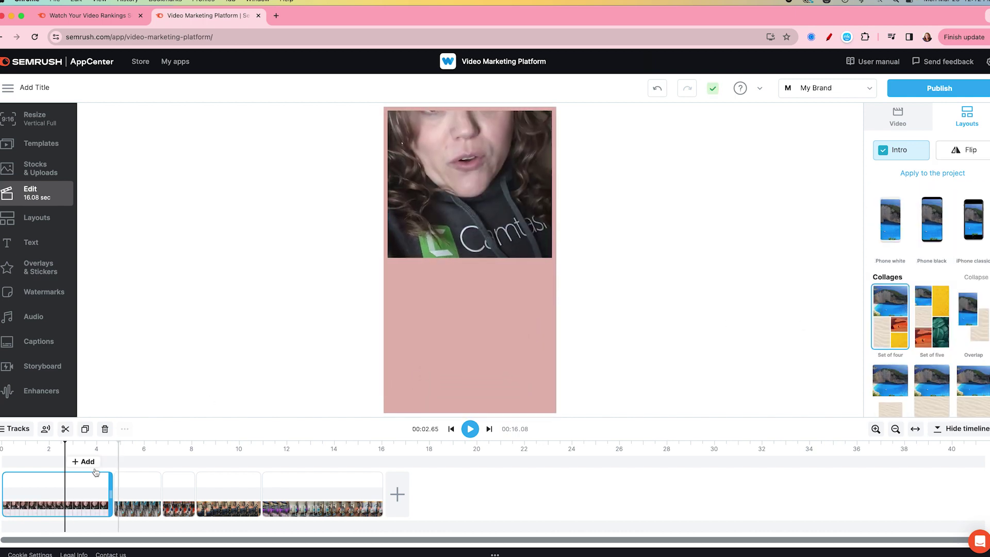
pyautogui.click(471, 432)
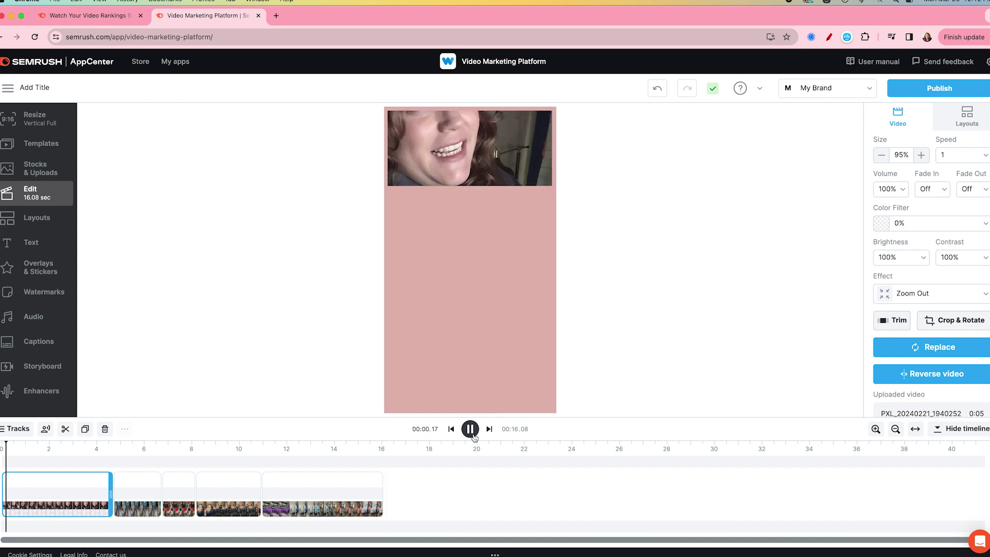
pyautogui.click(500, 190)
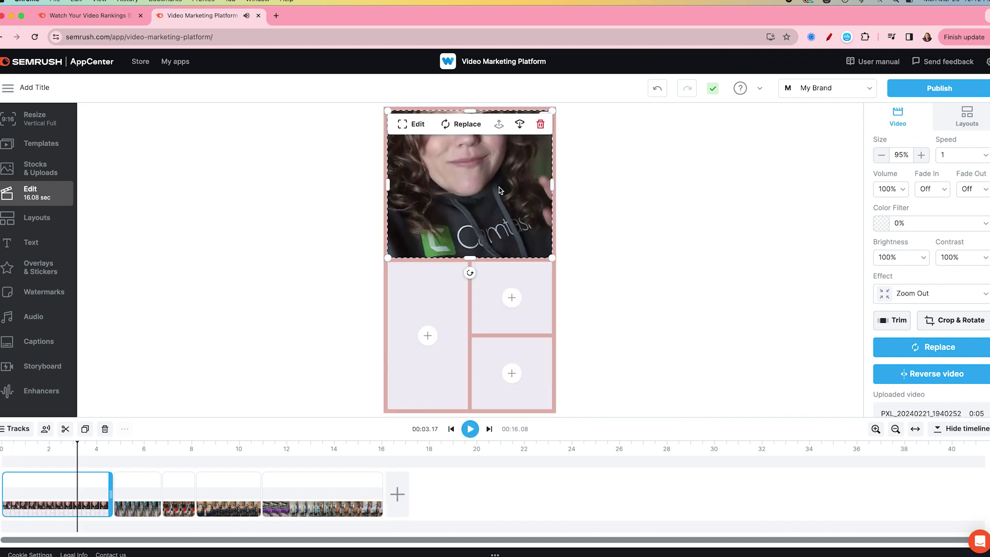
pyautogui.click(408, 124)
pyautogui.moveTo(464, 177); pyautogui.dragTo(468, 236)
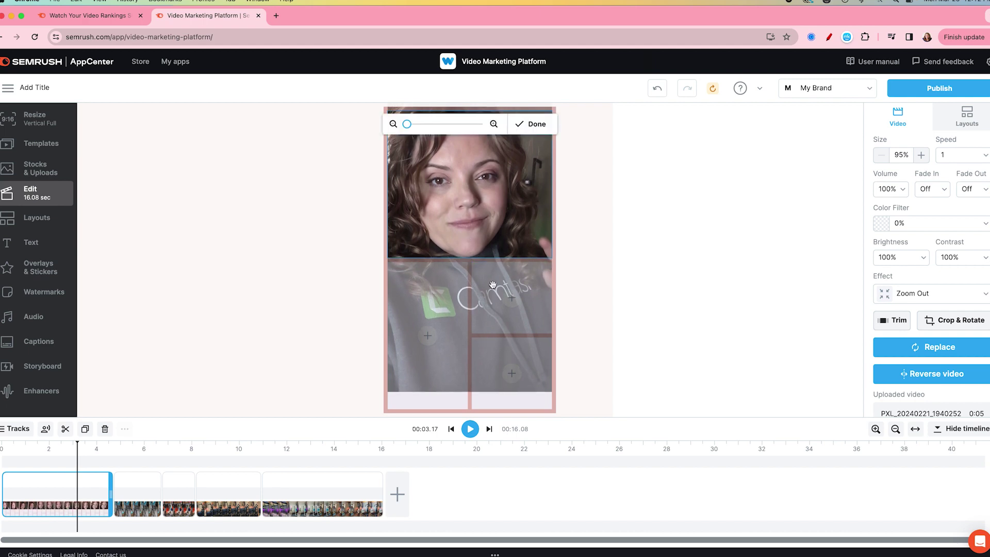
pyautogui.click(628, 265)
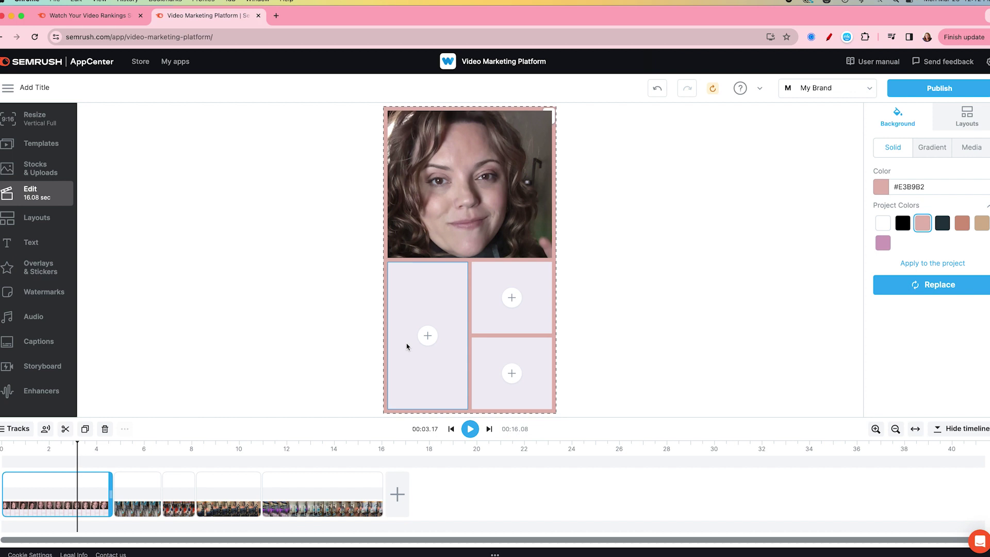
# Preview the collage by playing from the start, then select the empty left cell
pyautogui.click(427, 339)
pyautogui.click(282, 297)
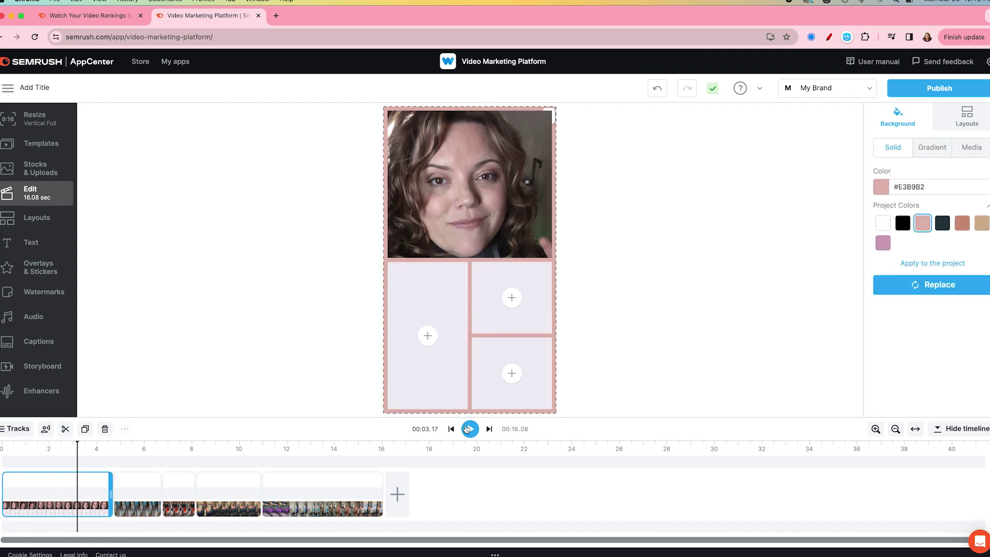
pyautogui.click(20, 457)
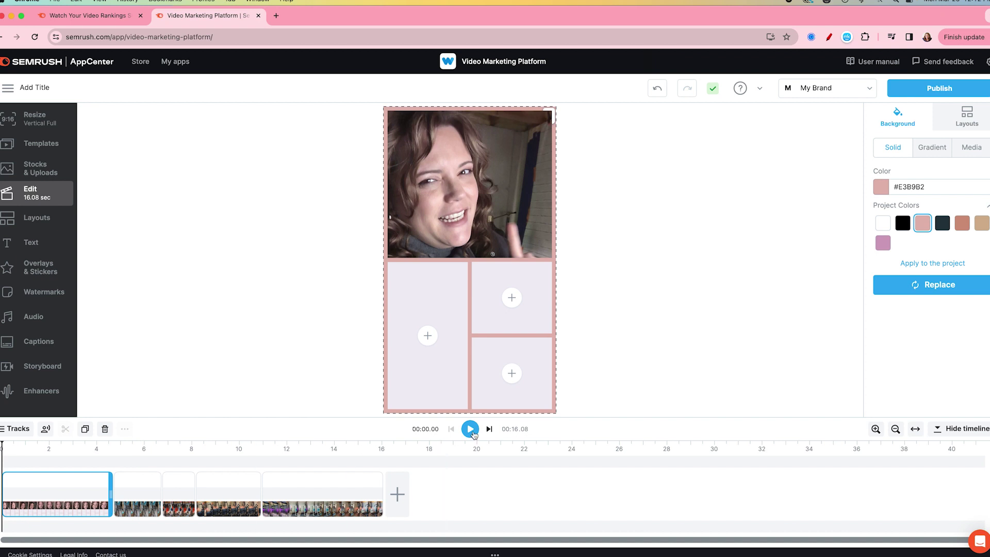
pyautogui.click(471, 429)
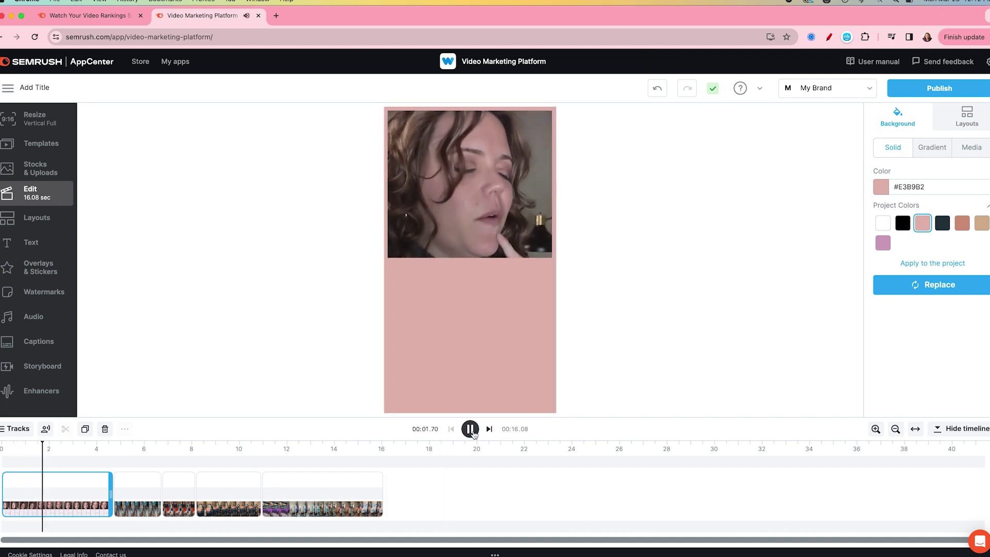
pyautogui.click(470, 429)
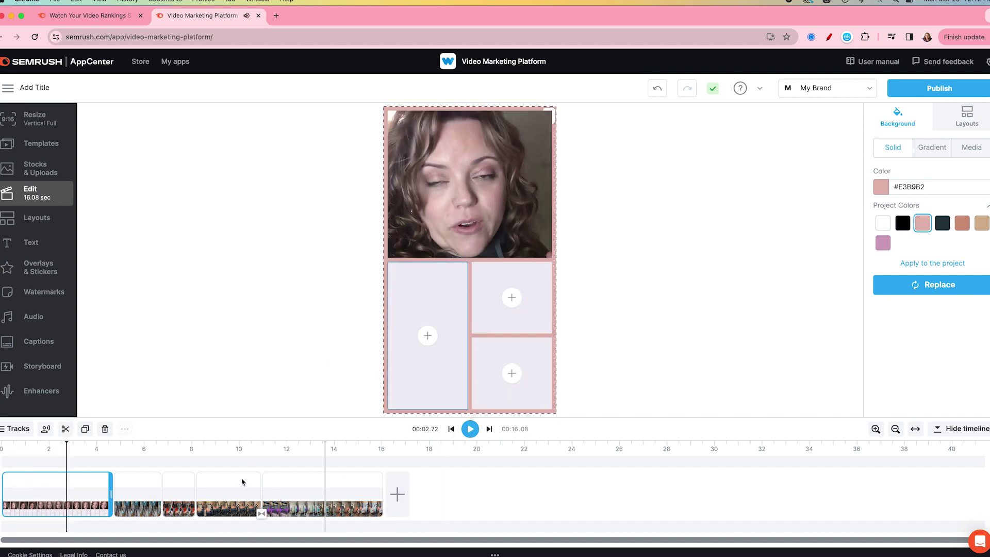
pyautogui.click(428, 344)
# Fill the left cell with the blogger-filming stock video found by searching 'creator'
pyautogui.click(429, 340)
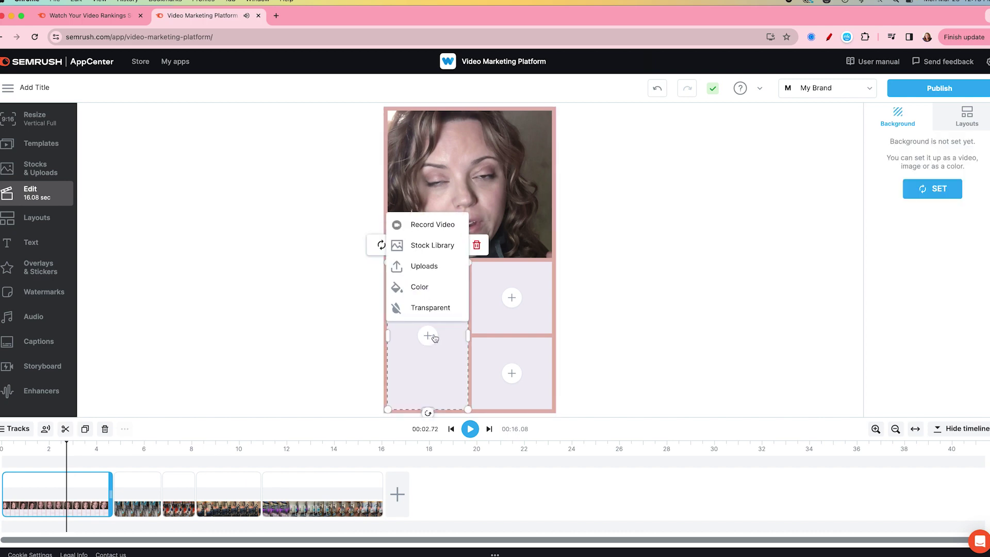
pyautogui.click(436, 246)
pyautogui.write('crear')
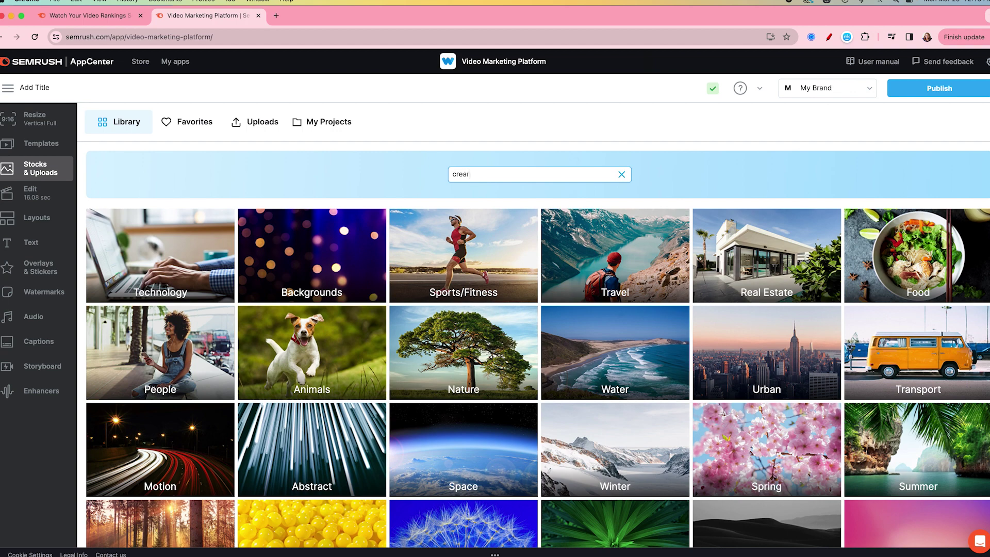
pyautogui.write('or')
pyautogui.press('Return')
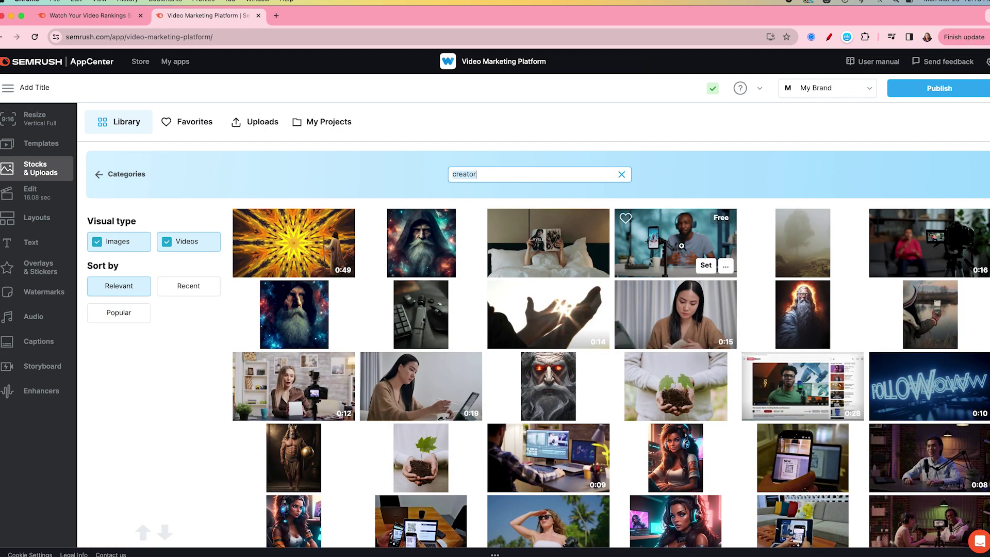
pyautogui.click(681, 247)
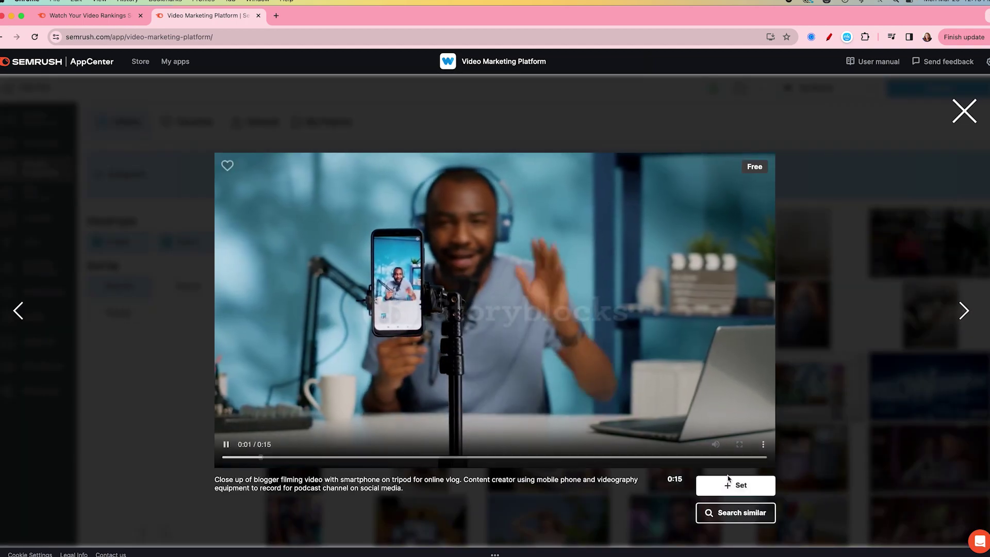
pyautogui.click(736, 486)
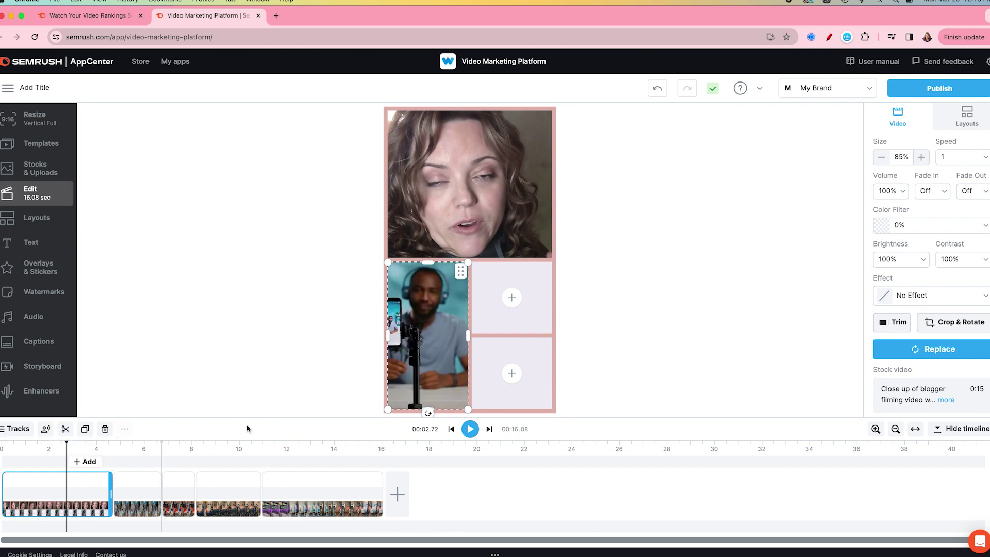
# Fill the top-right cell with the camera stock clip and play the collage to preview
pyautogui.click(514, 297)
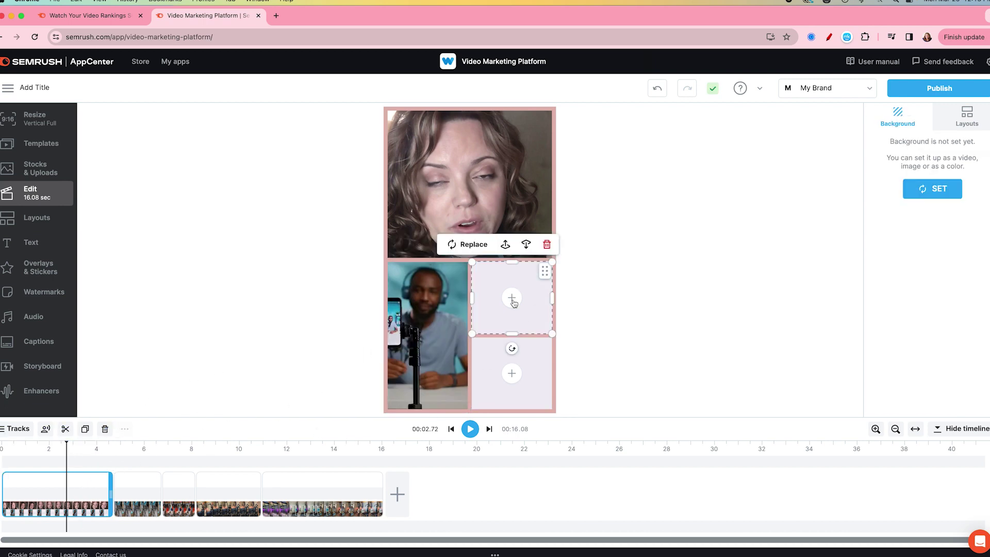
pyautogui.click(504, 207)
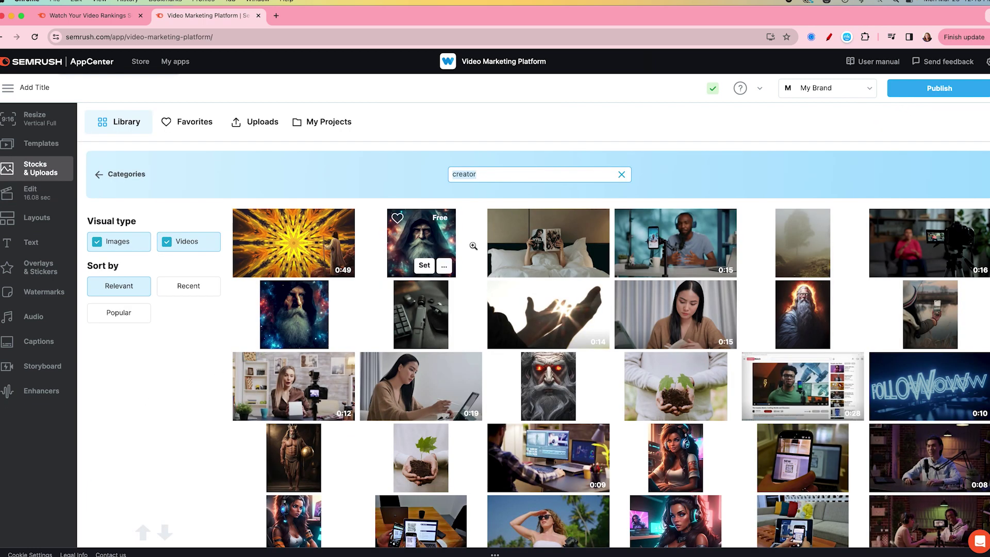
pyautogui.scroll(-2, 676, 387)
pyautogui.click(676, 402)
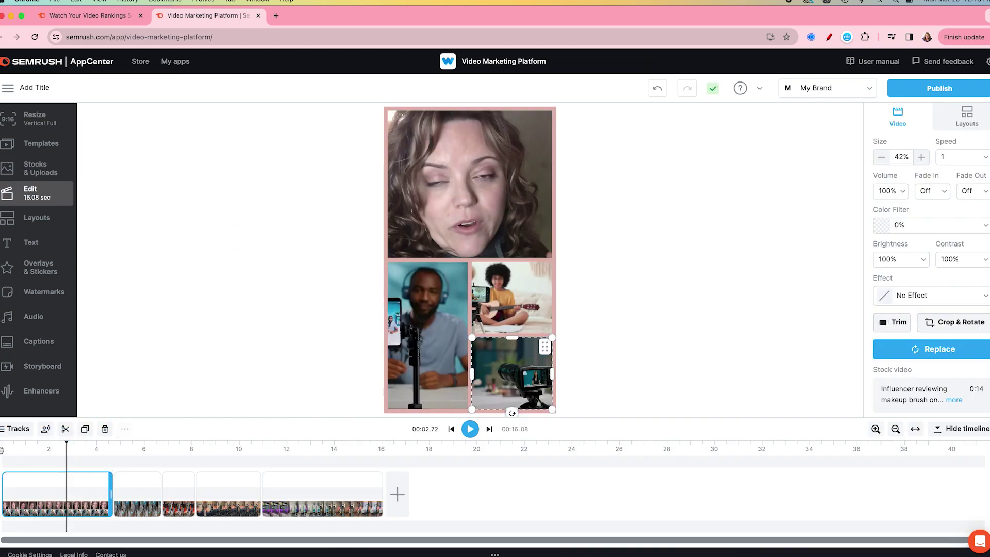
pyautogui.click(470, 429)
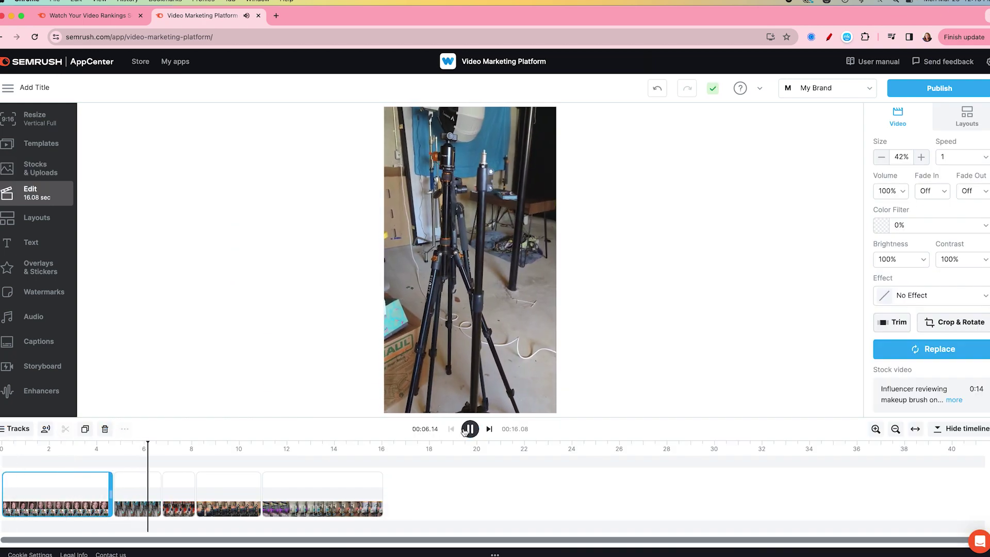
# Give the tripod clip a Color border layout with a pink background
pyautogui.click(469, 429)
pyautogui.click(133, 487)
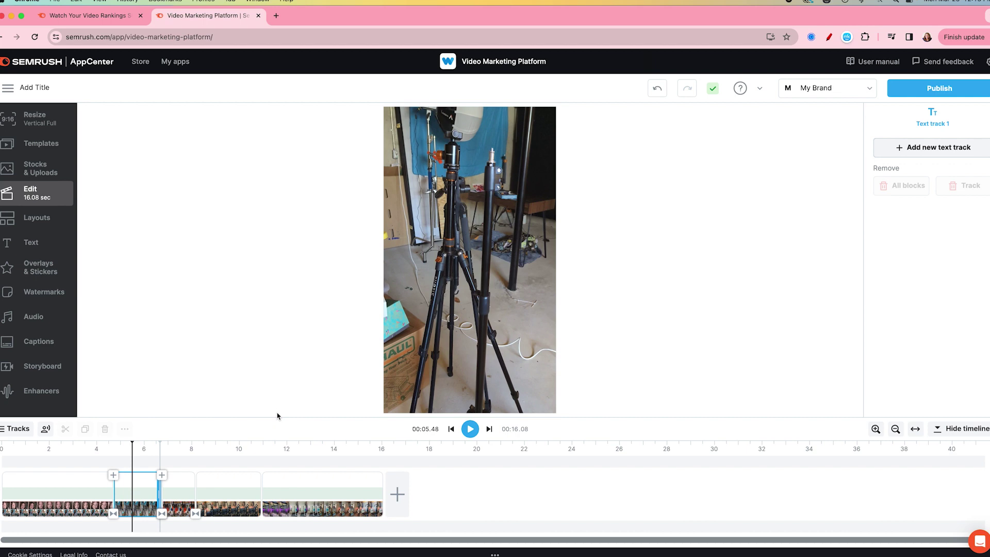
pyautogui.click(137, 504)
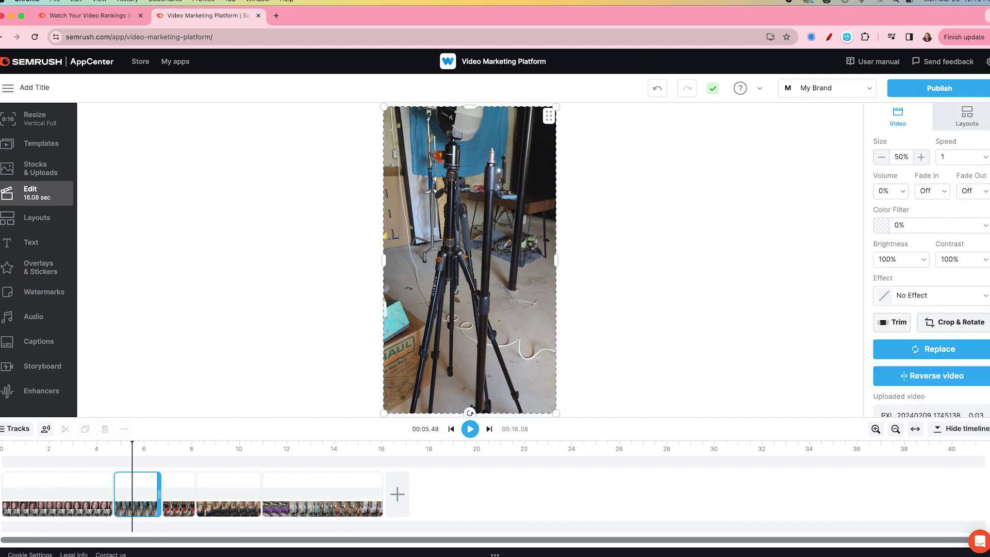
pyautogui.click(968, 116)
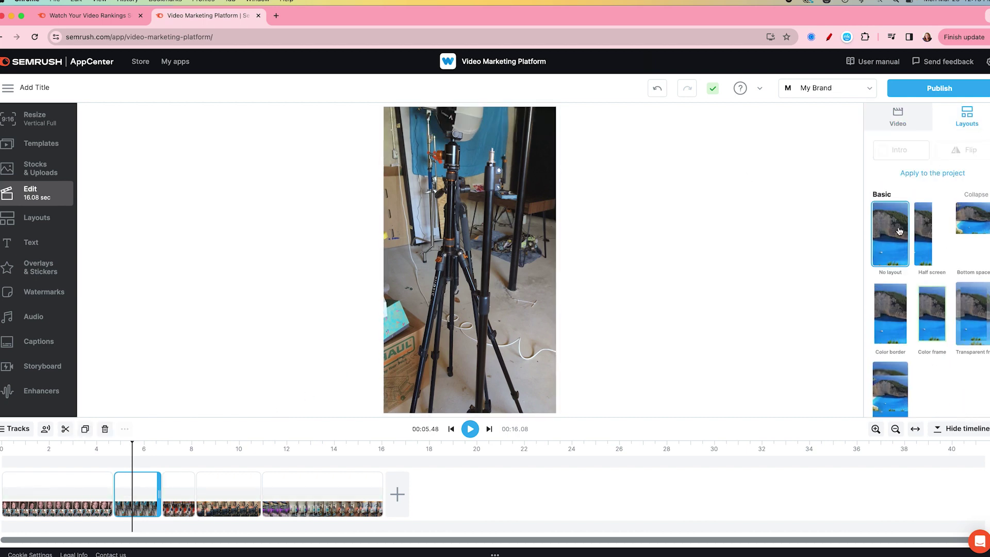
pyautogui.click(890, 313)
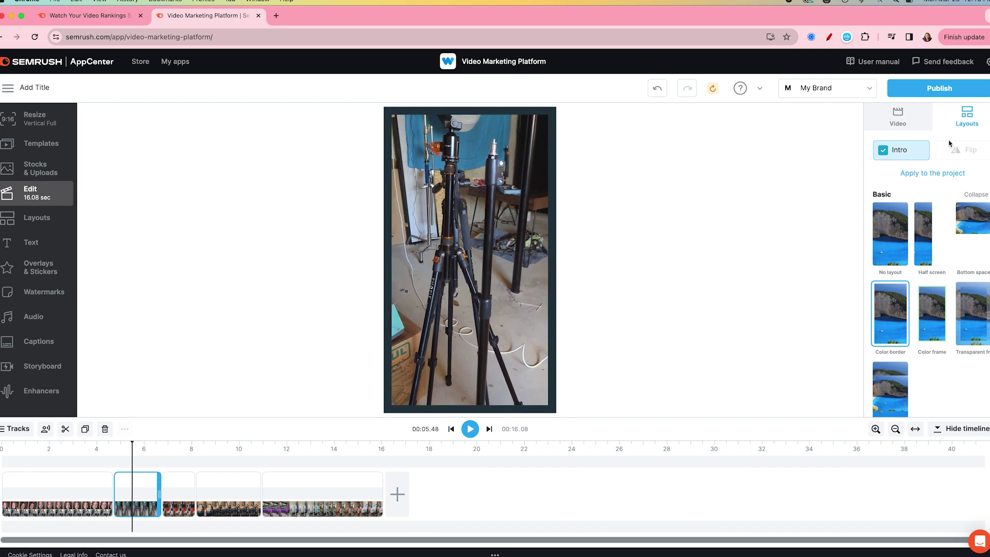
pyautogui.click(785, 203)
pyautogui.click(882, 224)
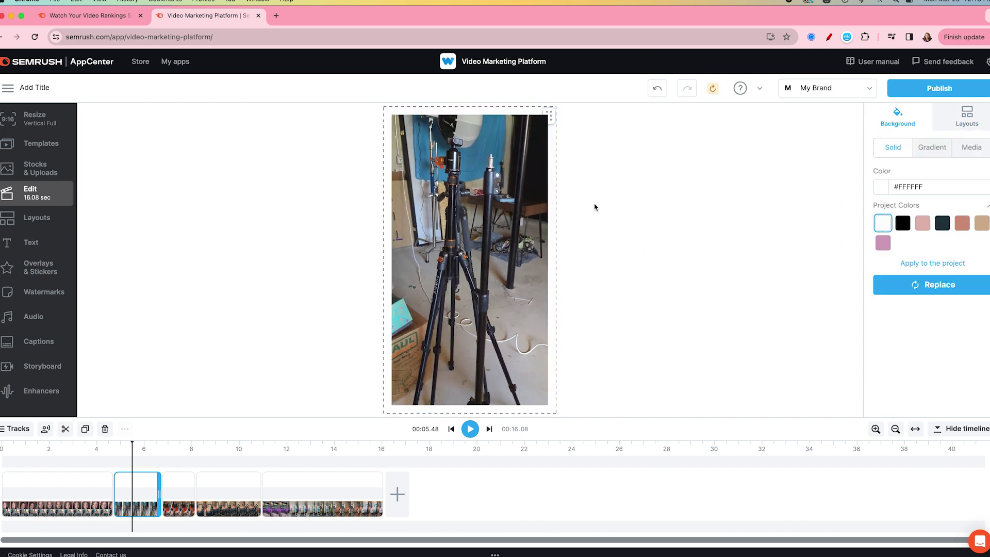
pyautogui.click(883, 244)
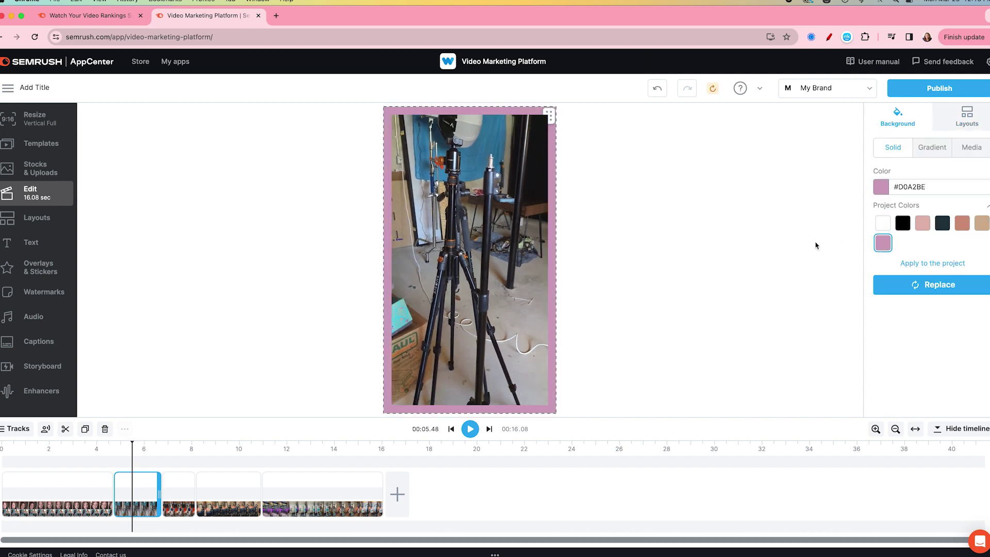
pyautogui.click(77, 453)
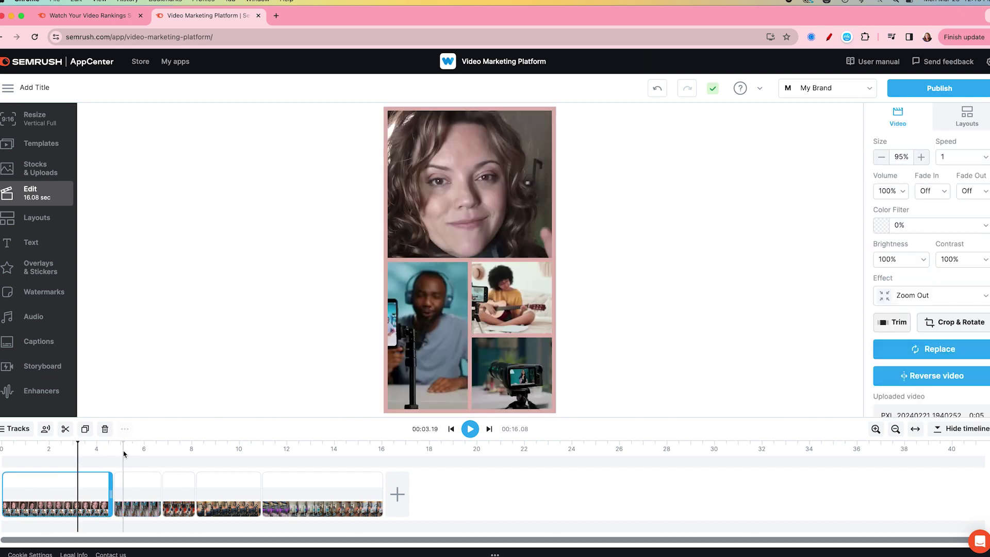
pyautogui.click(743, 325)
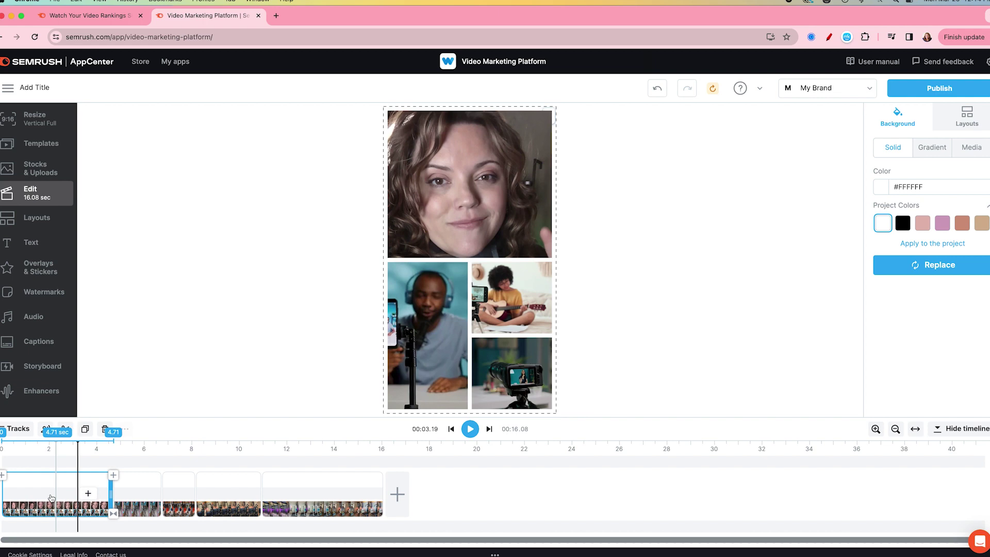
pyautogui.click(138, 453)
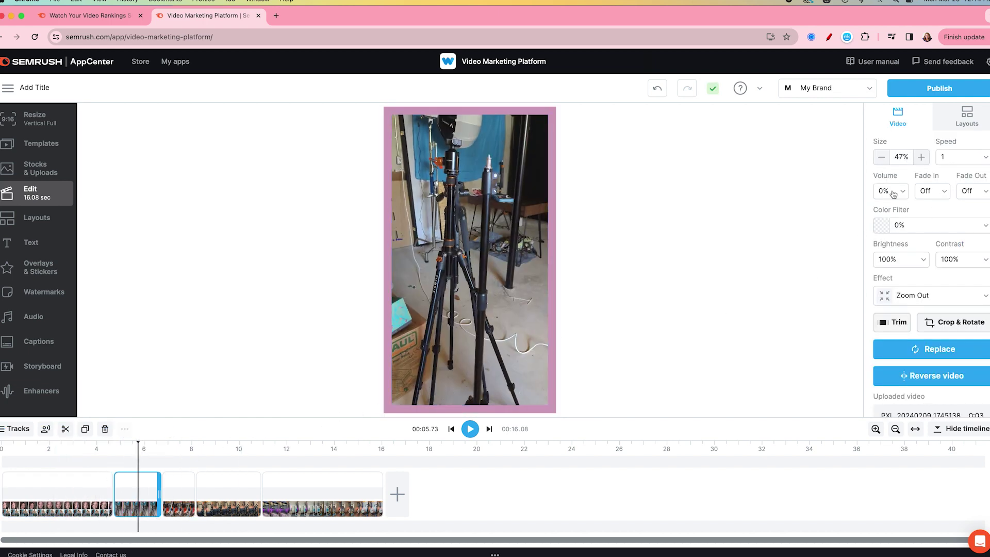
pyautogui.scroll(-1, 919, 272)
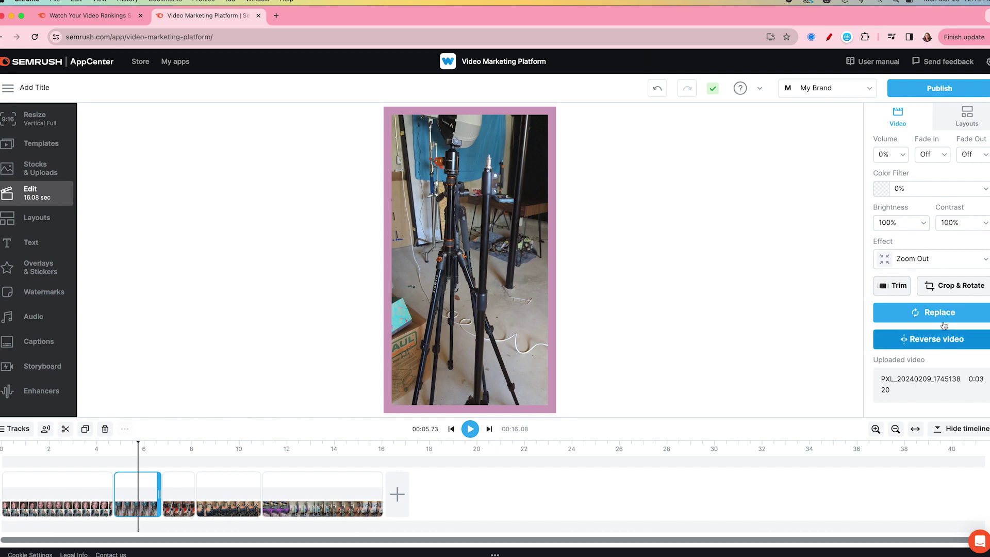
pyautogui.scroll(1, 918, 390)
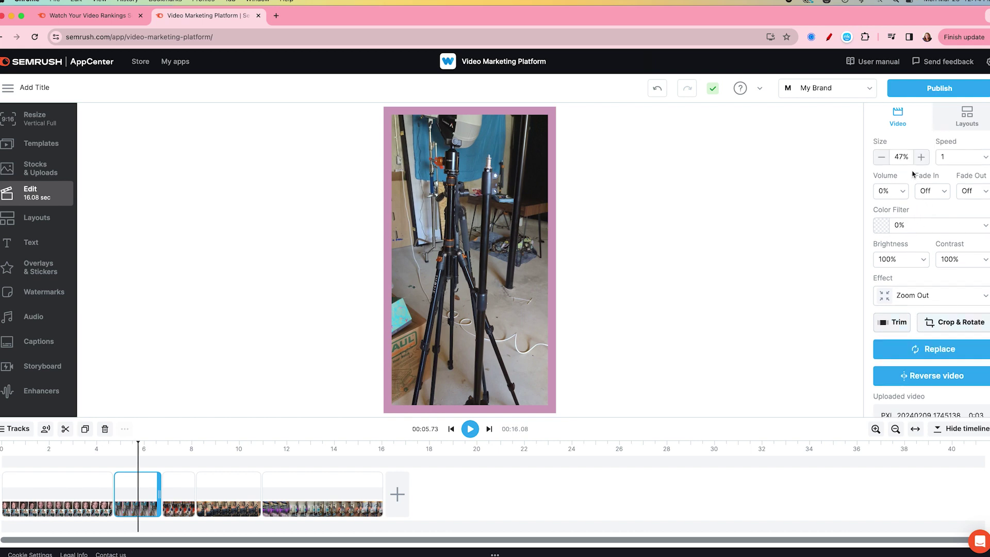
# Scale the tripod clip down to 47% inside the pink frame
pyautogui.click(921, 157)
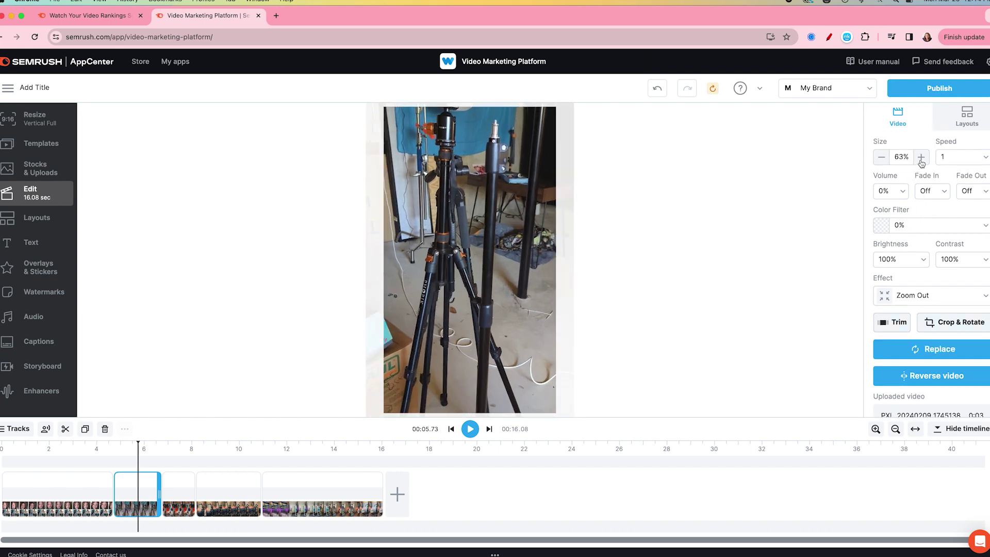
pyautogui.click(881, 157)
pyautogui.click(882, 157)
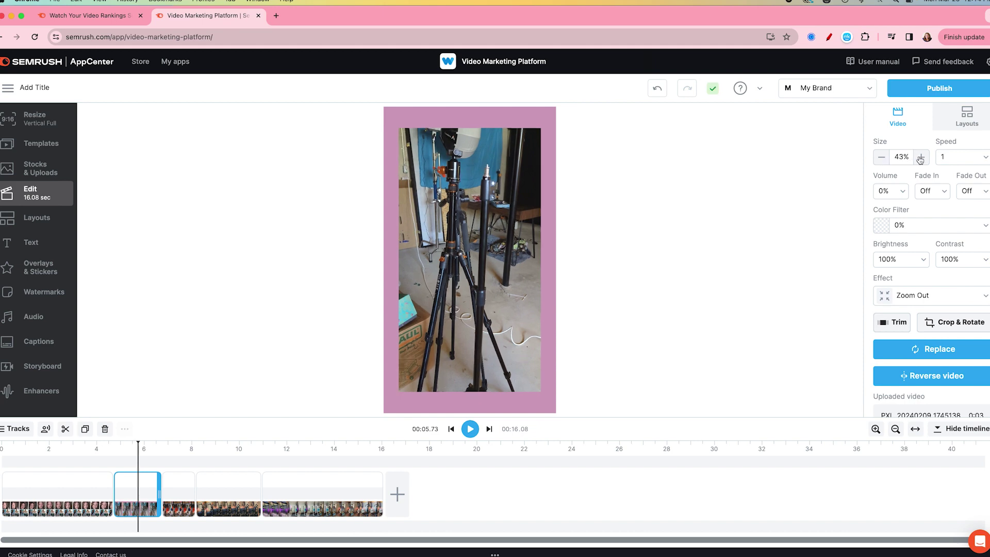
pyautogui.click(921, 158)
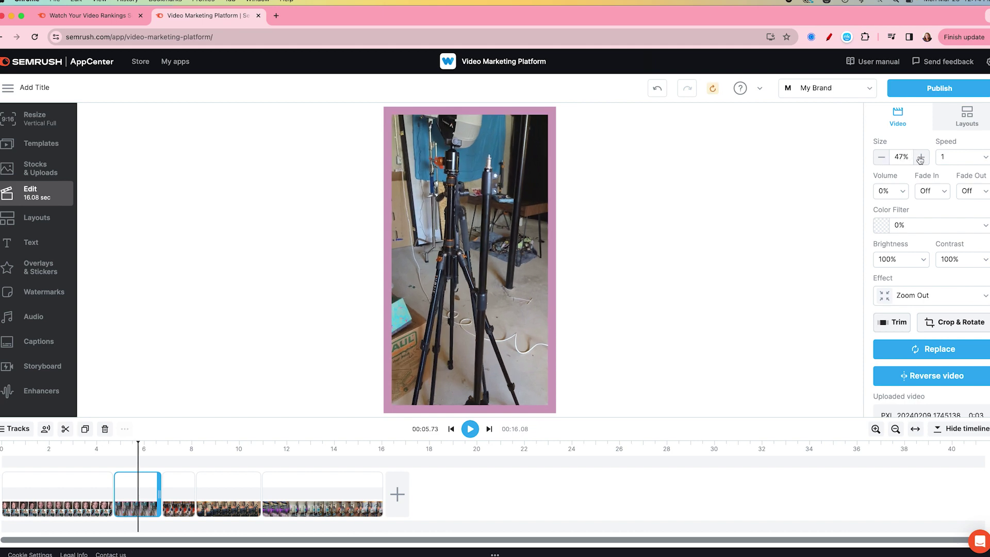
pyautogui.click(882, 157)
# Preview, then change the tripod clip's background colour to white
pyautogui.click(95, 495)
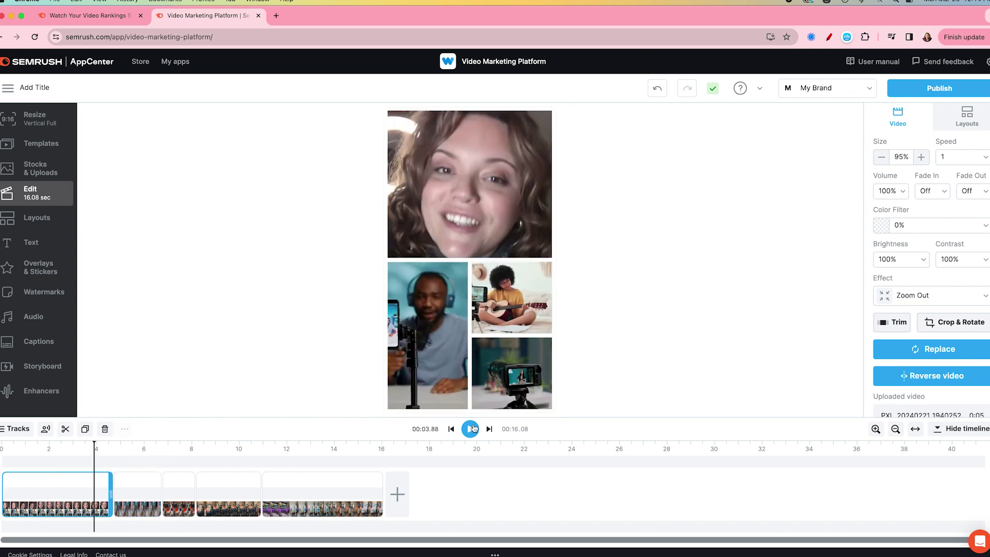
pyautogui.click(470, 429)
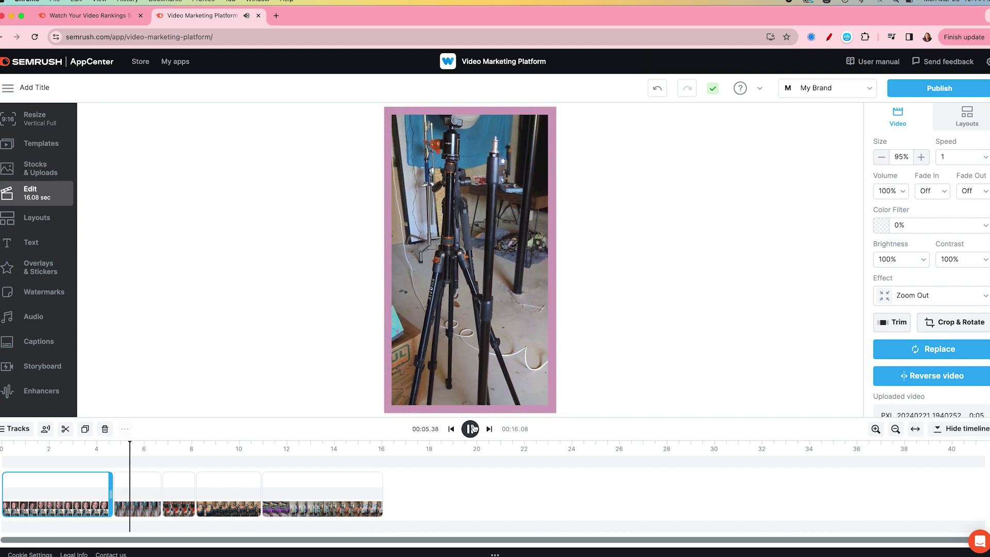
pyautogui.click(471, 429)
pyautogui.click(641, 346)
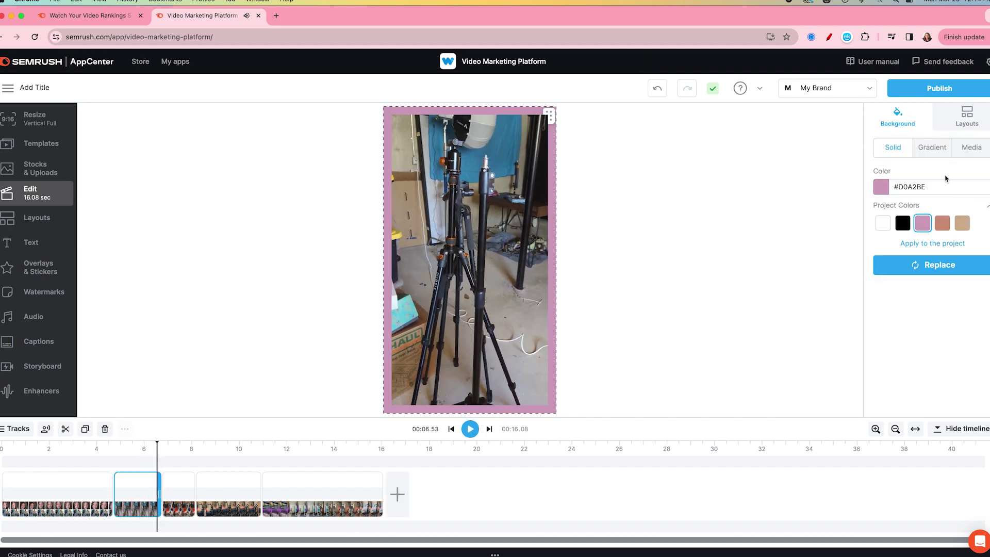
pyautogui.click(883, 225)
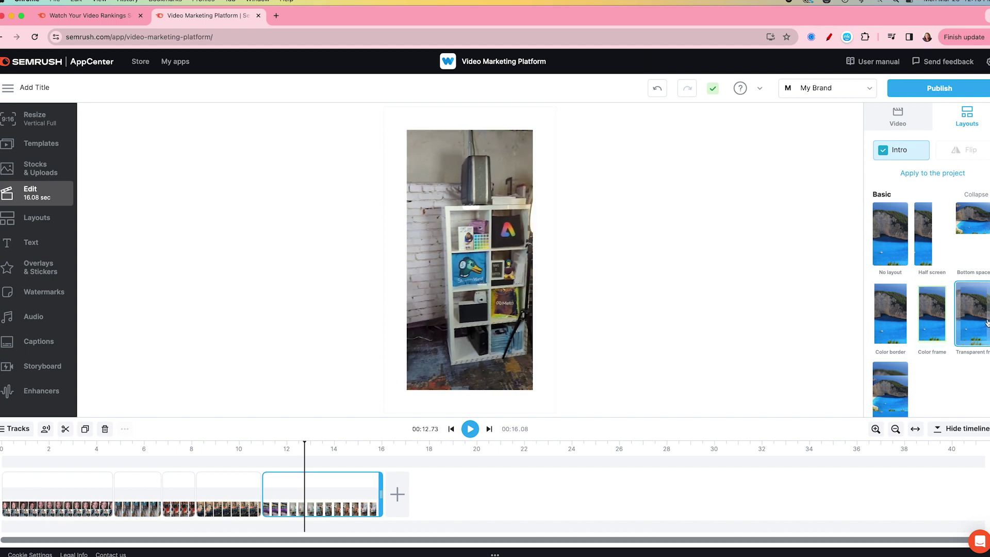
# Try frame layouts on the final bookshelf clip and settle on Color border
pyautogui.click(973, 313)
pyautogui.click(891, 391)
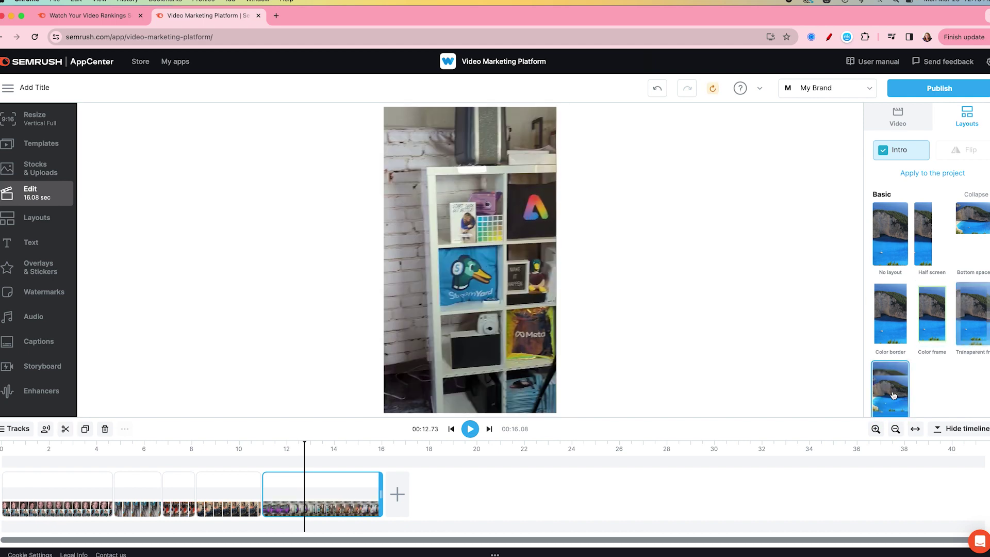
pyautogui.scroll(-1, 948, 394)
pyautogui.scroll(1, 929, 348)
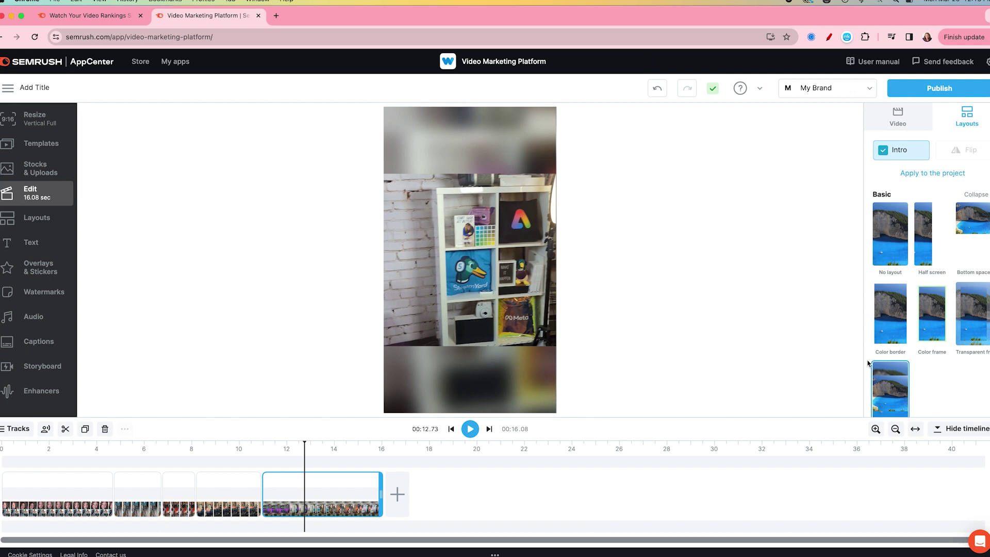
pyautogui.click(904, 311)
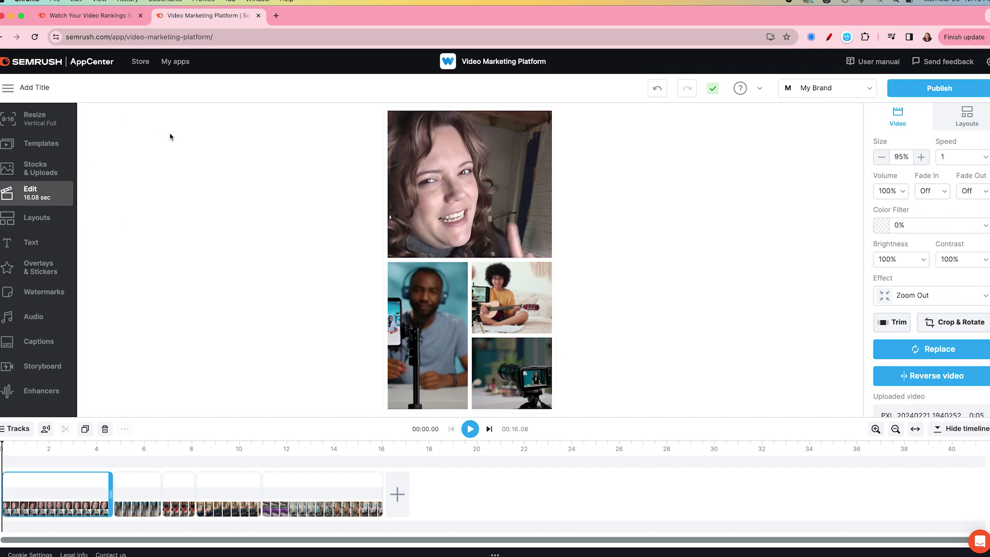
# Generate English auto-captions by transcribing the first clip
pyautogui.click(35, 345)
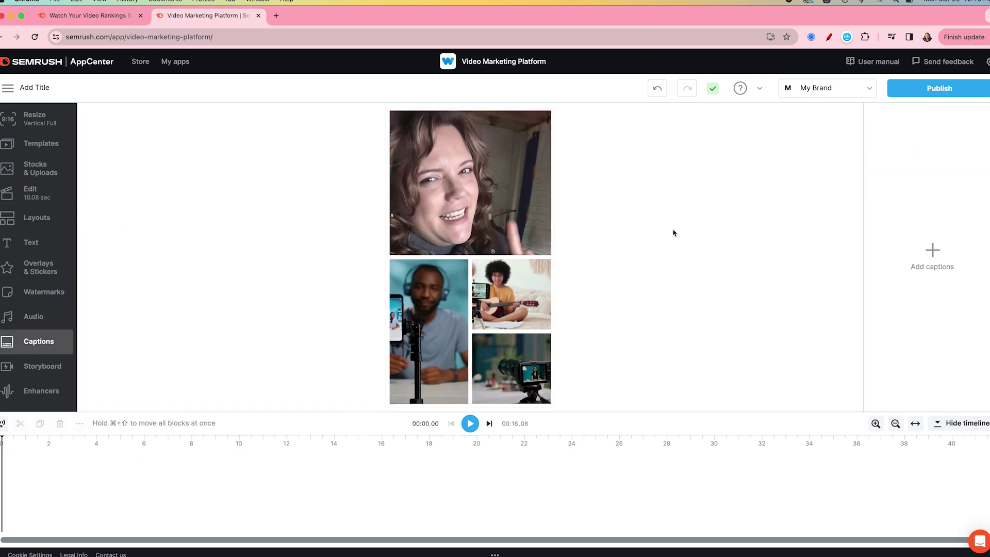
pyautogui.click(935, 250)
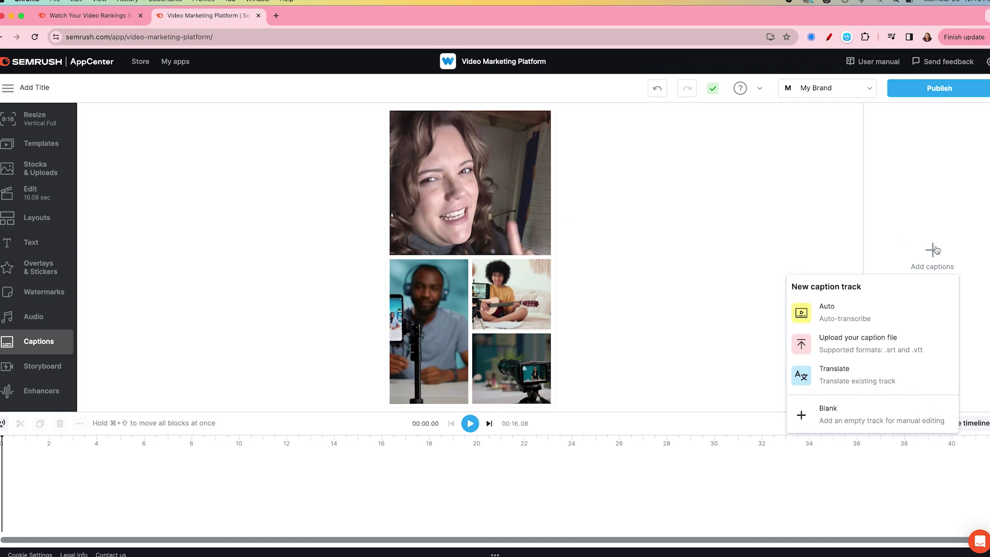
pyautogui.click(824, 313)
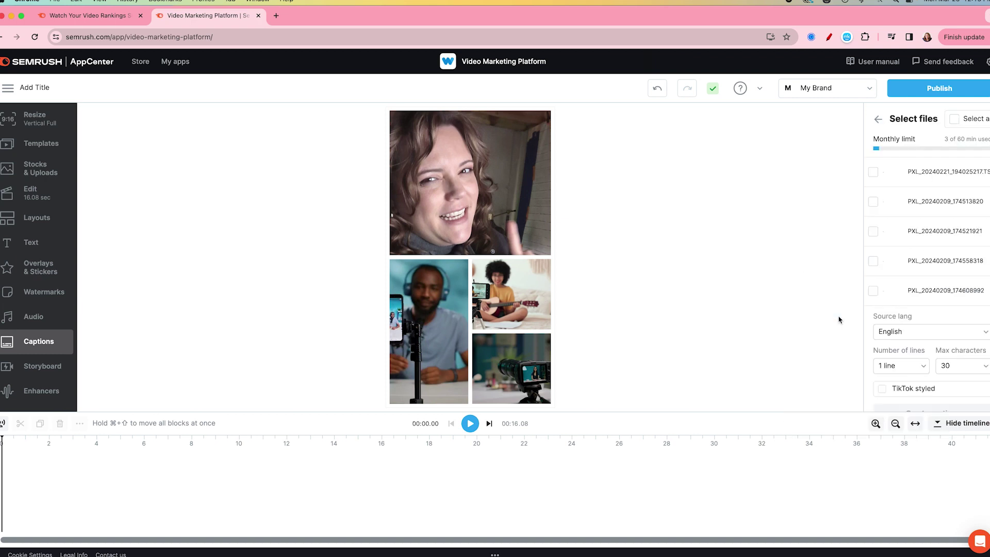
pyautogui.click(873, 173)
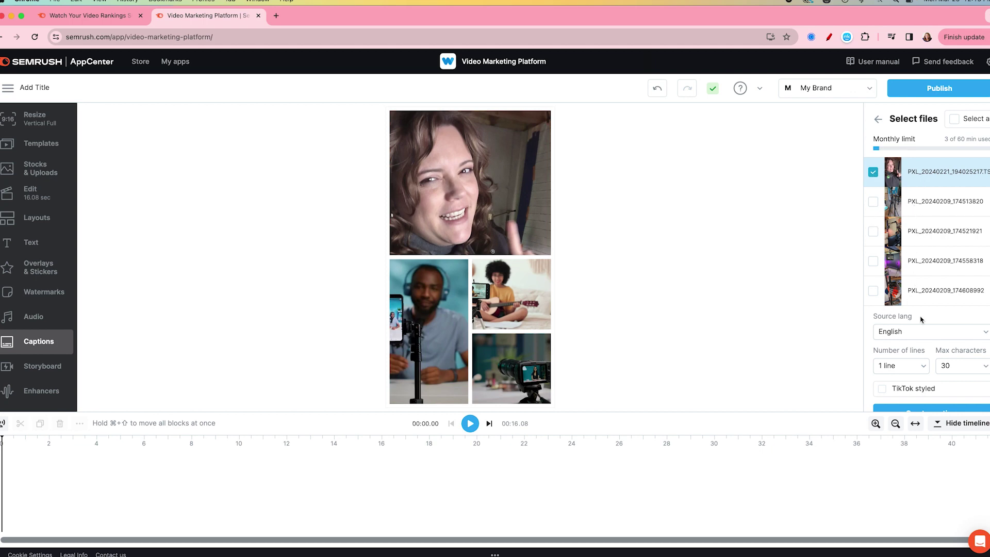
pyautogui.scroll(-1, 921, 319)
pyautogui.click(910, 396)
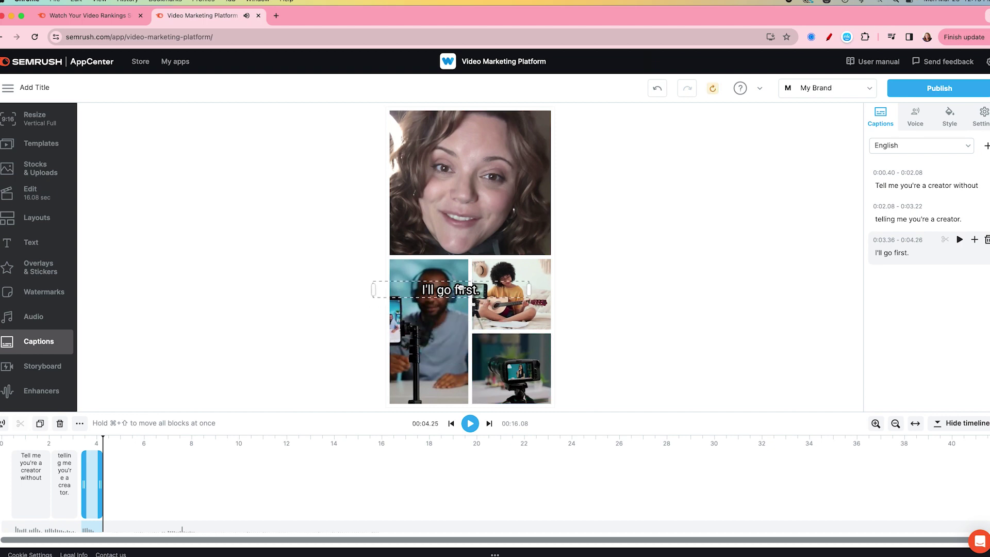
# Delete the guitar video tile from the collage
pyautogui.click(473, 336)
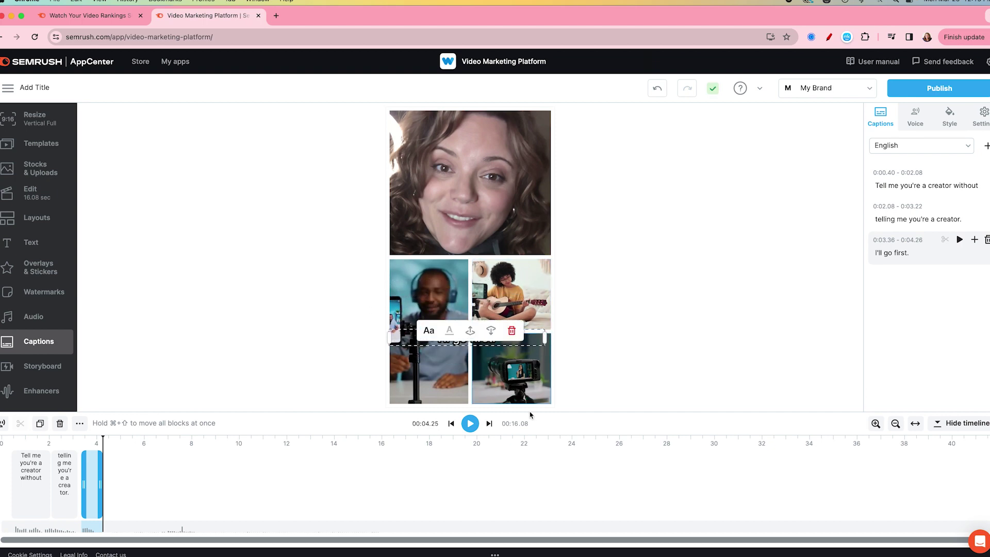
pyautogui.click(514, 306)
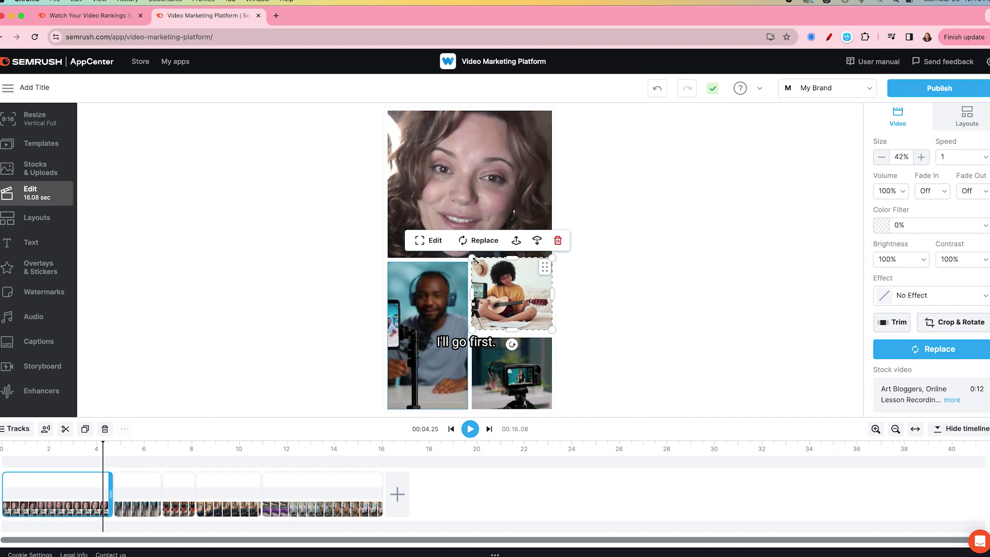
pyautogui.click(558, 240)
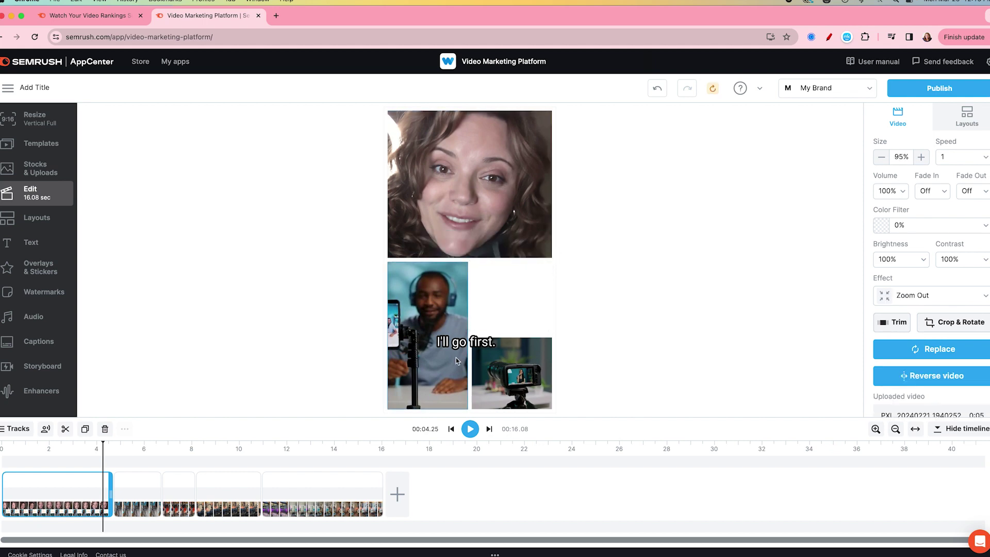
# Move the caption into the empty tile spot, narrow its box, and preview playback
pyautogui.moveTo(464, 343); pyautogui.dragTo(512, 276)
pyautogui.moveTo(438, 275); pyautogui.dragTo(470, 272)
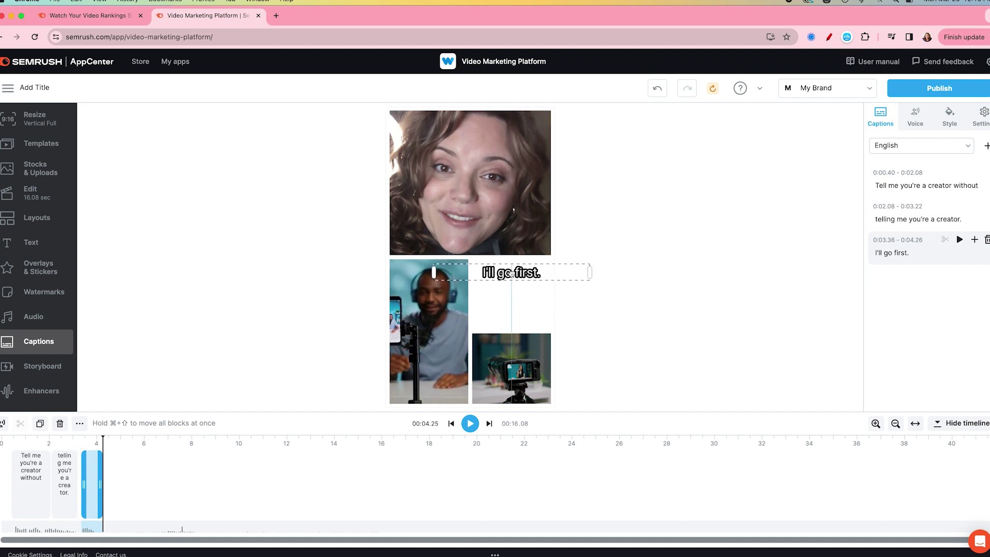
pyautogui.moveTo(595, 274); pyautogui.dragTo(552, 275)
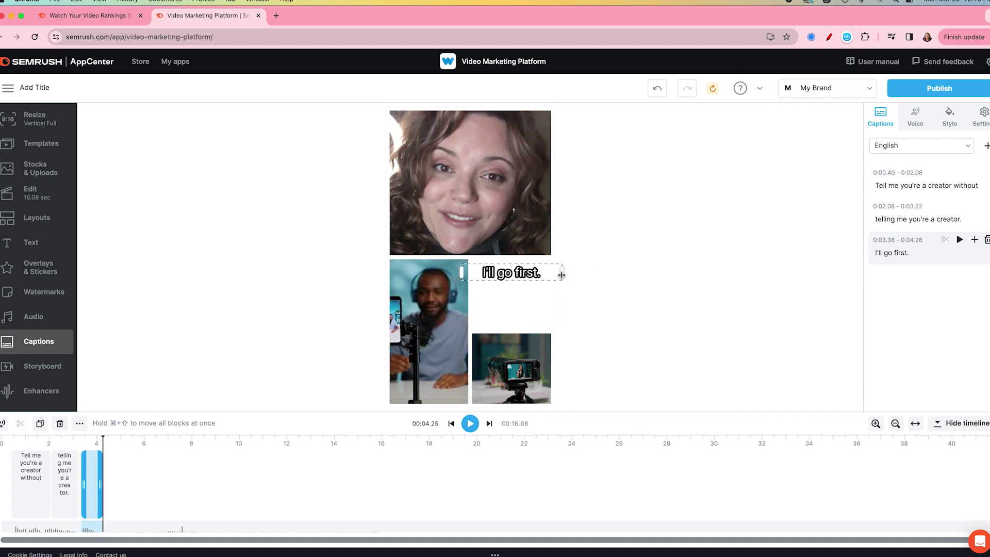
pyautogui.click(512, 272)
pyautogui.click(24, 444)
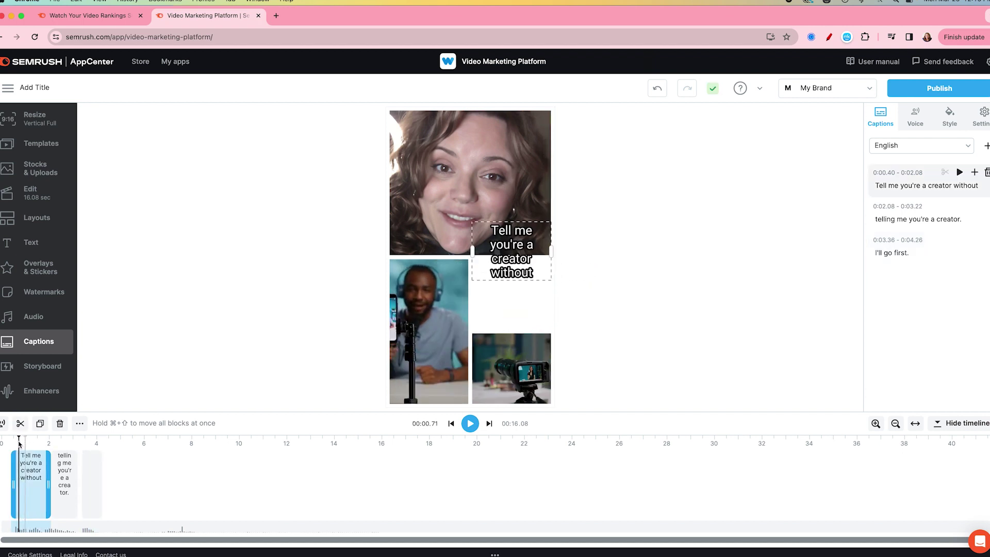
pyautogui.press('space')
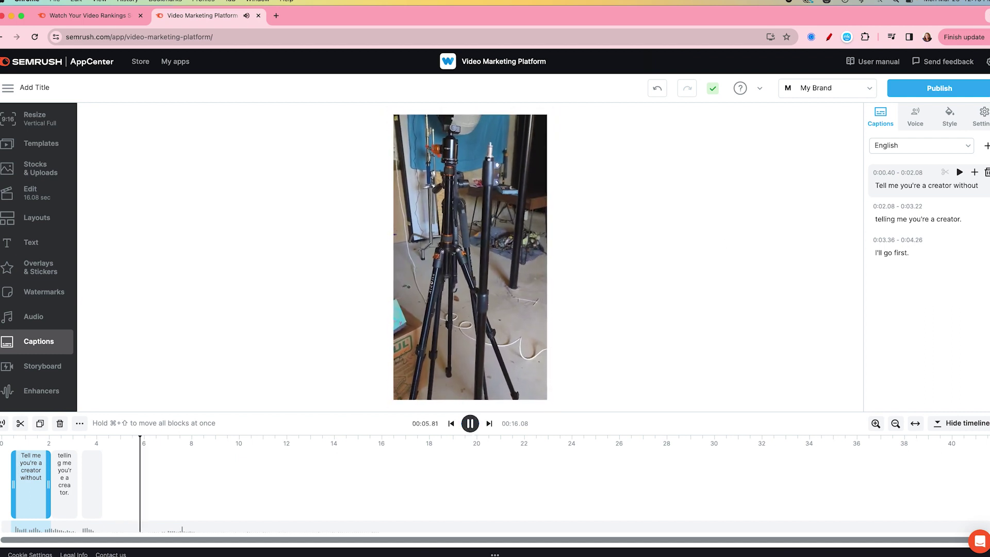
pyautogui.press('space')
# Try shadow and wrap-box caption styles, settling on the solid black classic box
pyautogui.click(946, 117)
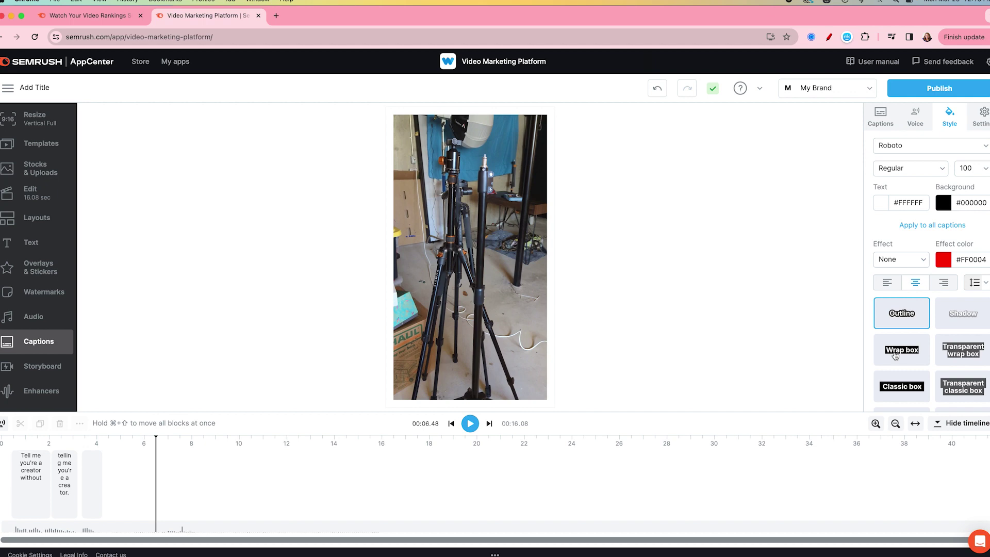
pyautogui.click(28, 438)
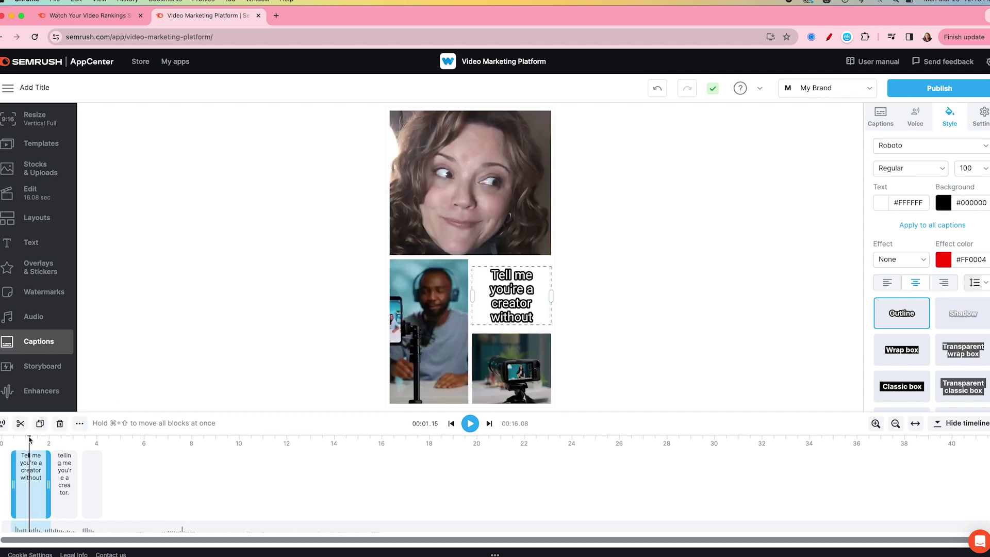
pyautogui.click(965, 324)
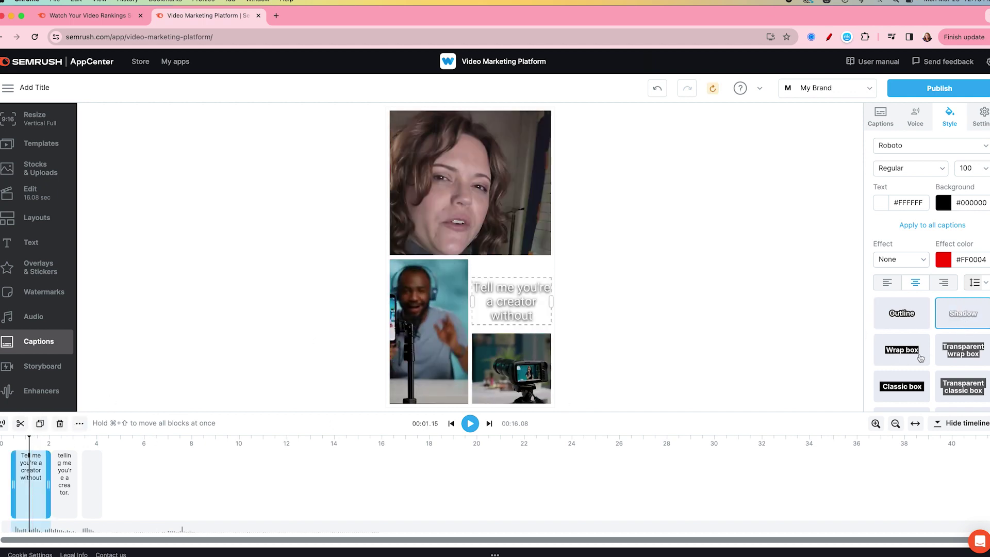
pyautogui.click(921, 358)
pyautogui.click(967, 360)
pyautogui.click(894, 380)
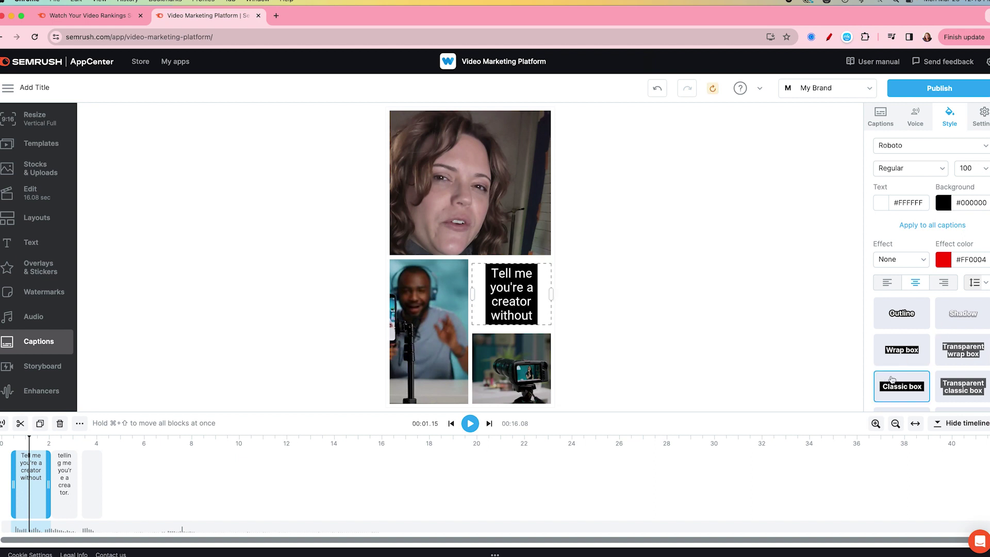
pyautogui.scroll(-3, 950, 375)
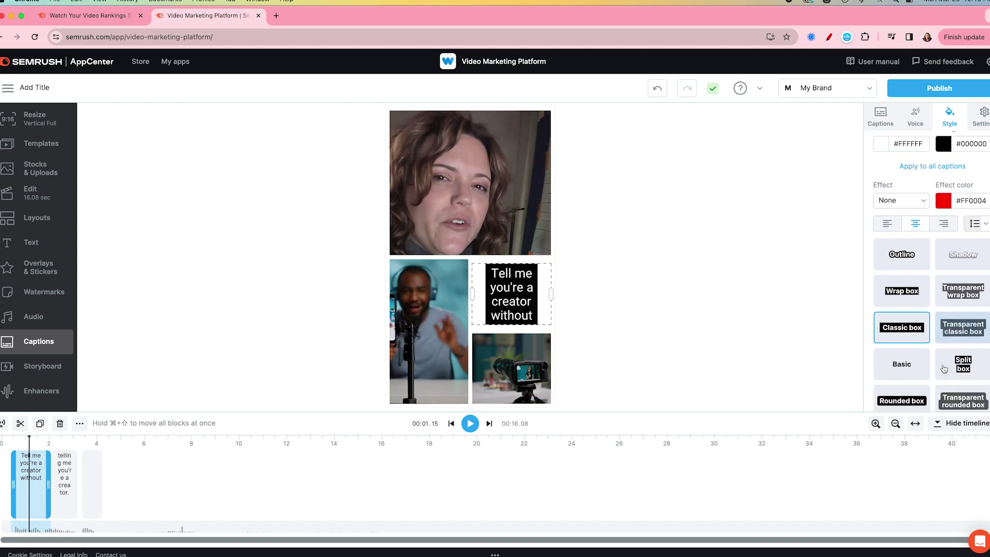
pyautogui.scroll(3, 919, 229)
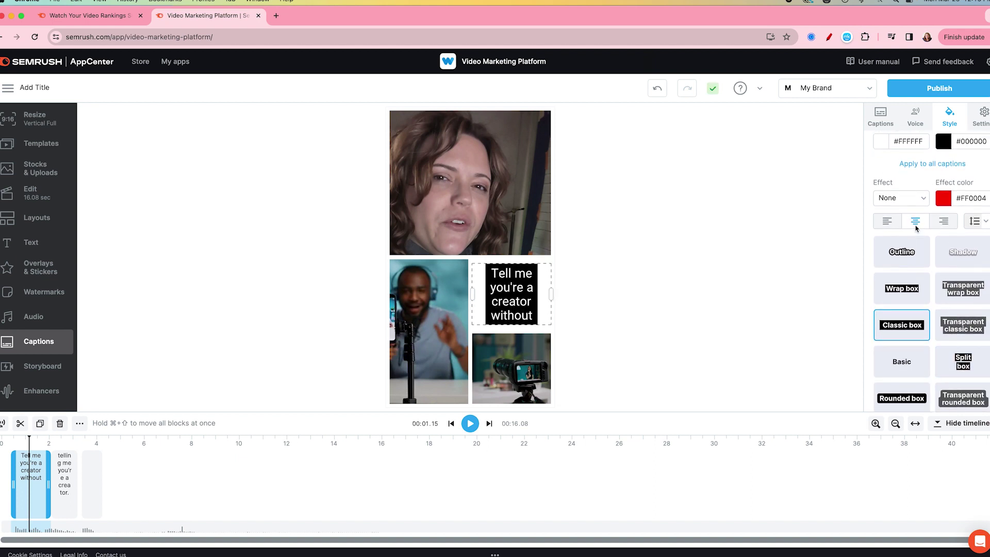
# Review caption effects and fonts, keeping Effect None and the Roboto font
pyautogui.click(913, 263)
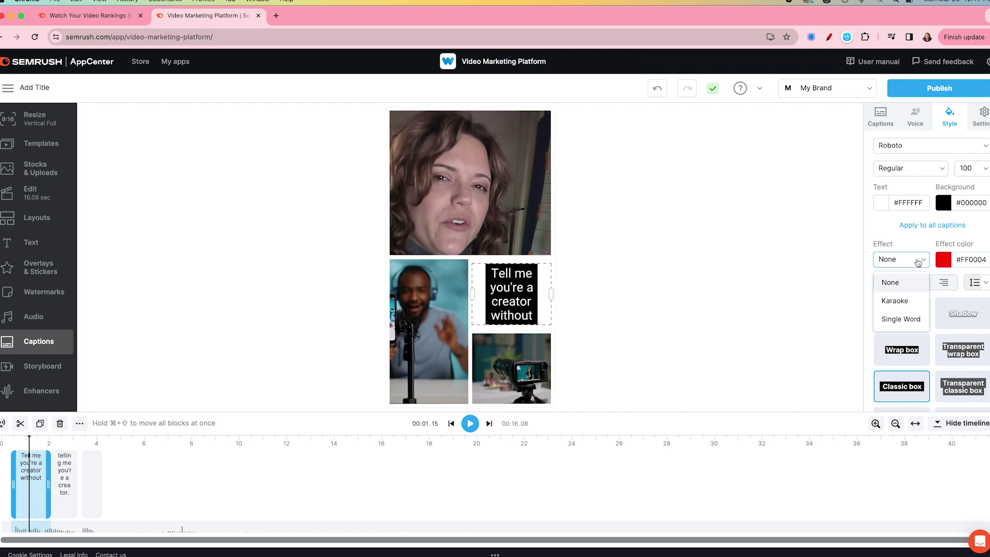
pyautogui.click(900, 147)
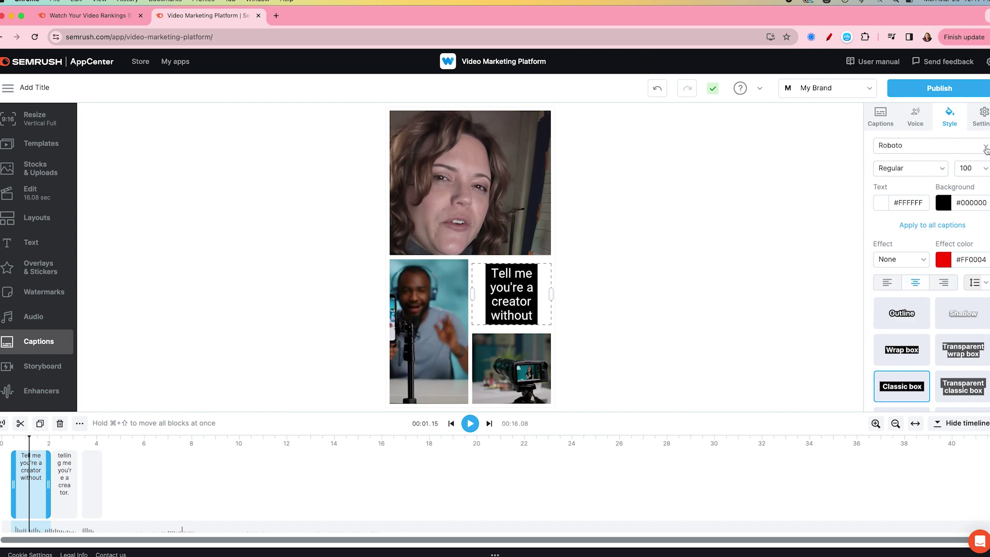
pyautogui.scroll(-3, 891, 470)
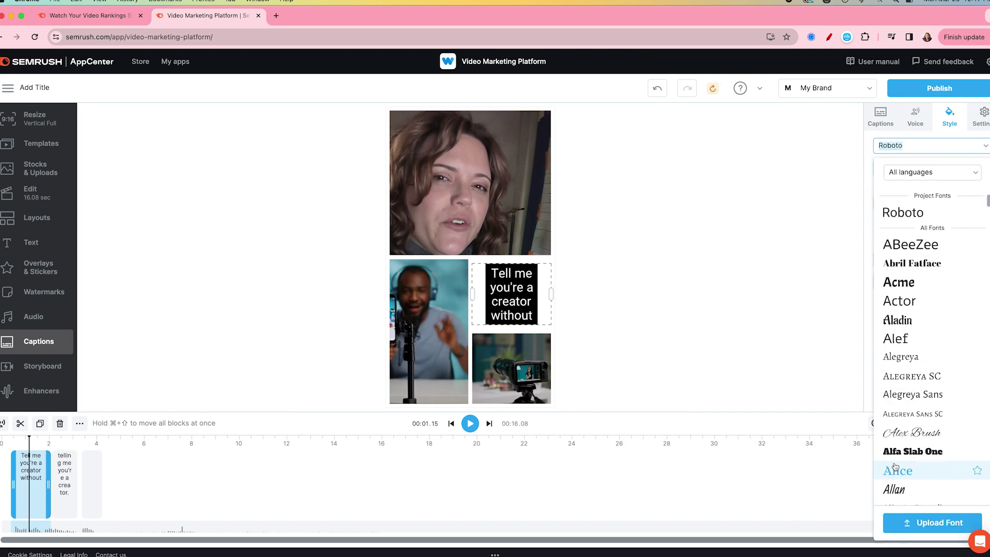
pyautogui.scroll(-3, 893, 469)
pyautogui.scroll(-3, 896, 467)
pyautogui.scroll(-1, 898, 467)
pyautogui.scroll(-3, 898, 467)
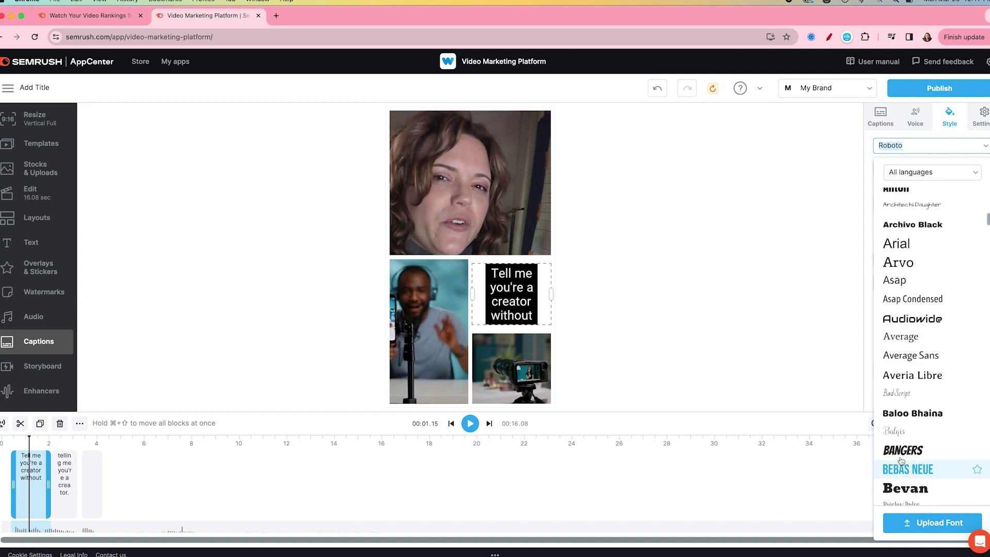
pyautogui.click(663, 262)
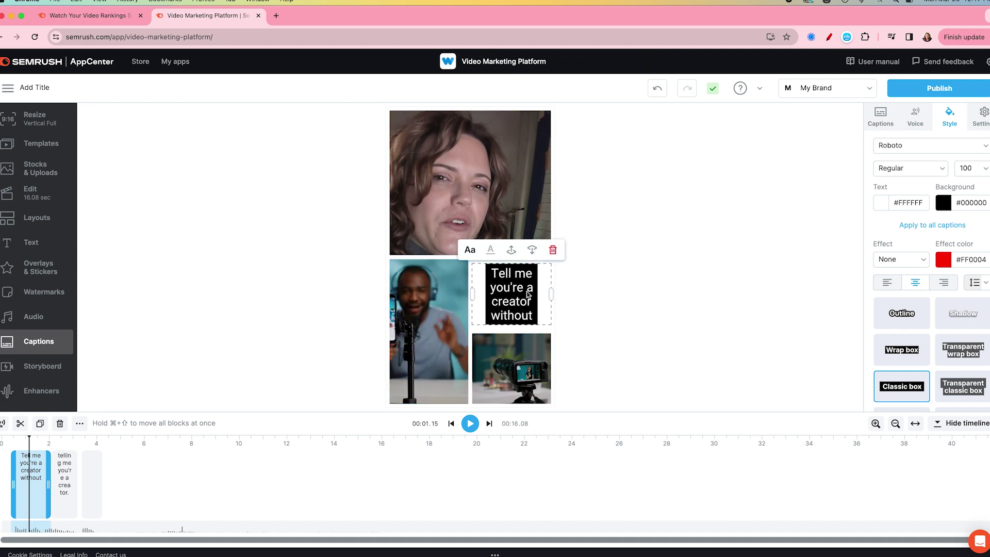
# Lengthen the first caption to end at 2.52 s, then undo to restore 0:00.40–0:02.08
pyautogui.click(881, 117)
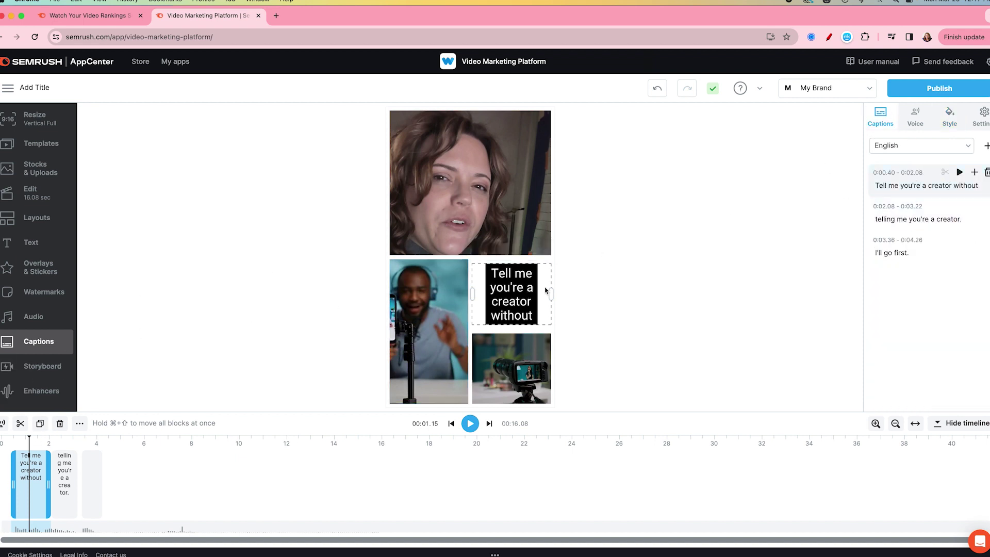
pyautogui.doubleClick(510, 287)
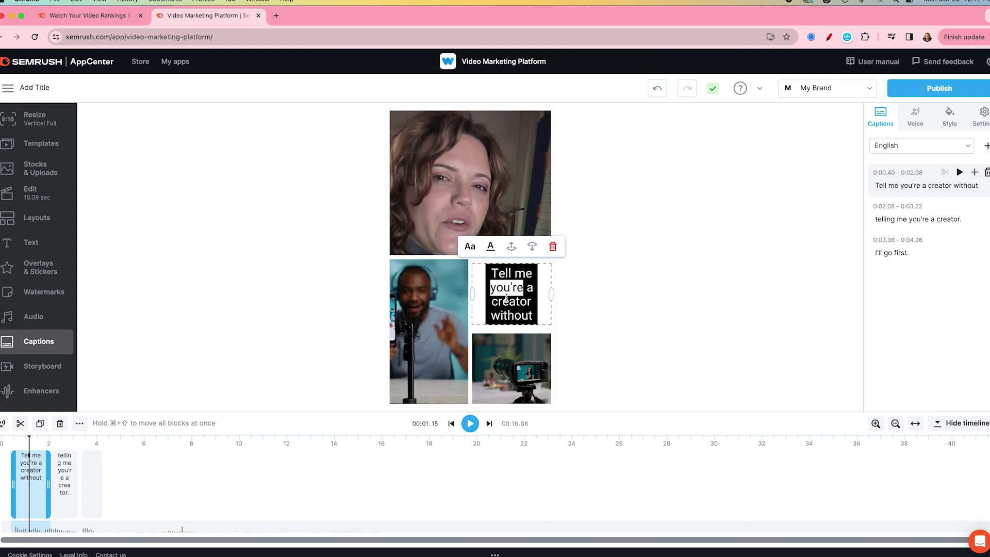
pyautogui.click(607, 322)
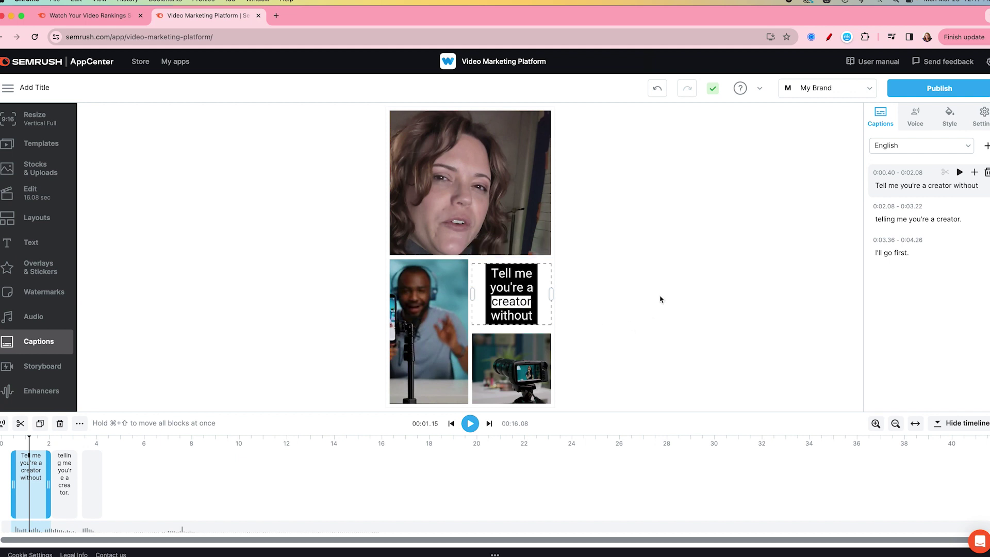
pyautogui.moveTo(50, 479); pyautogui.dragTo(62, 478)
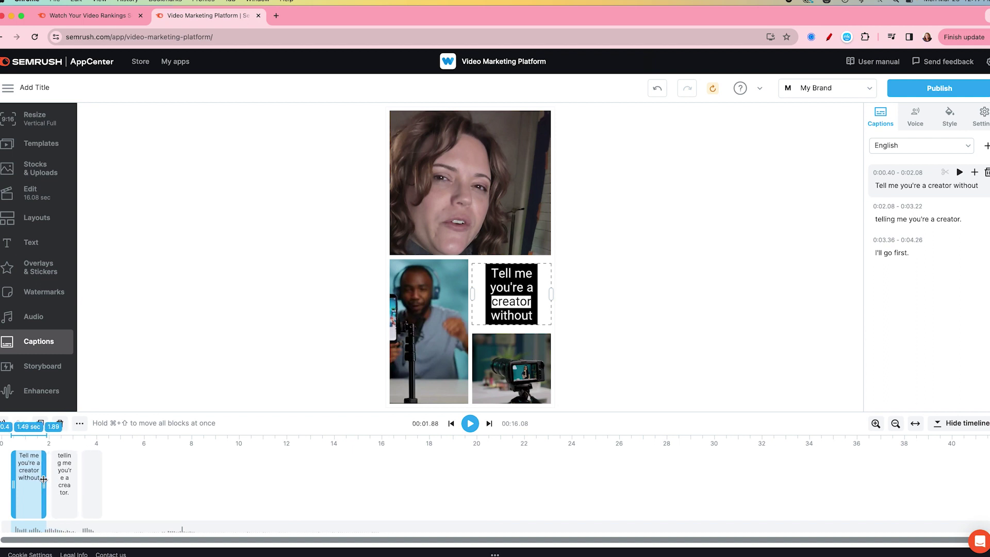
pyautogui.moveTo(62, 478); pyautogui.dragTo(60, 479)
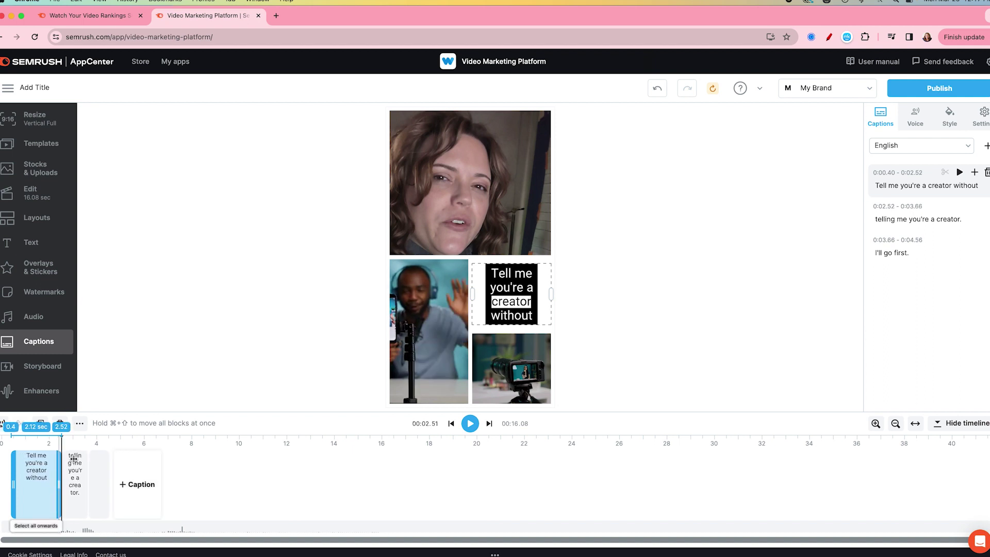
pyautogui.click(659, 91)
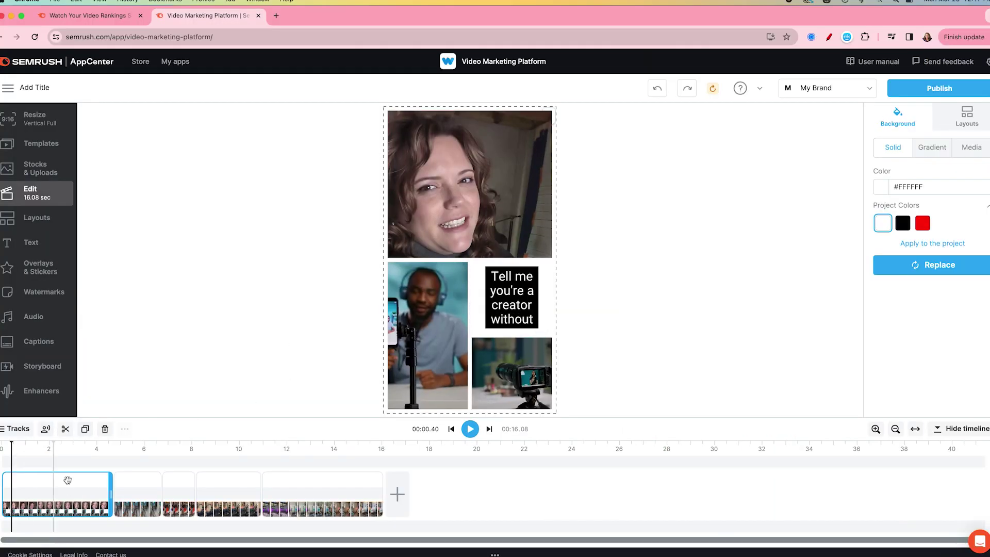
# Add a new 'I have too much' text overlay to the tripod clip
pyautogui.click(134, 491)
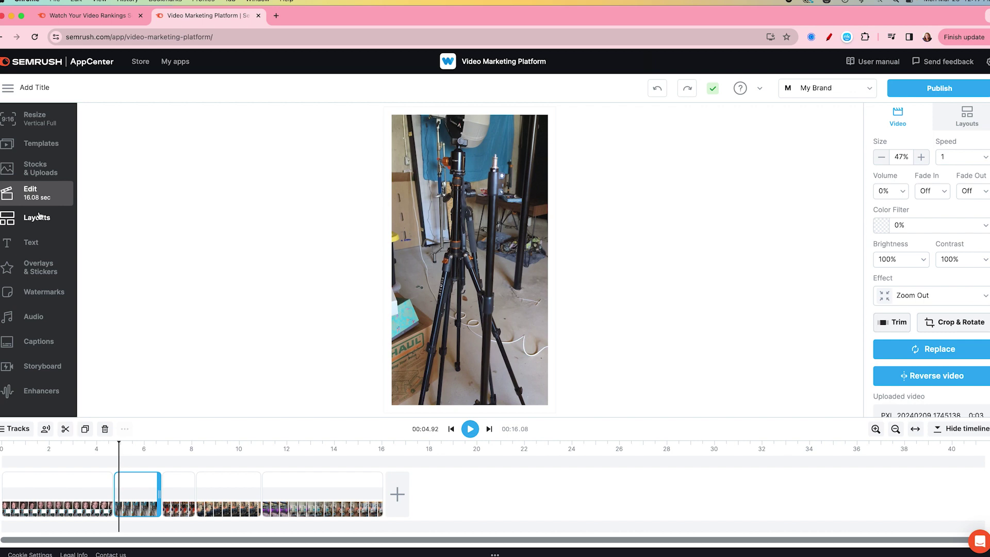
pyautogui.click(21, 246)
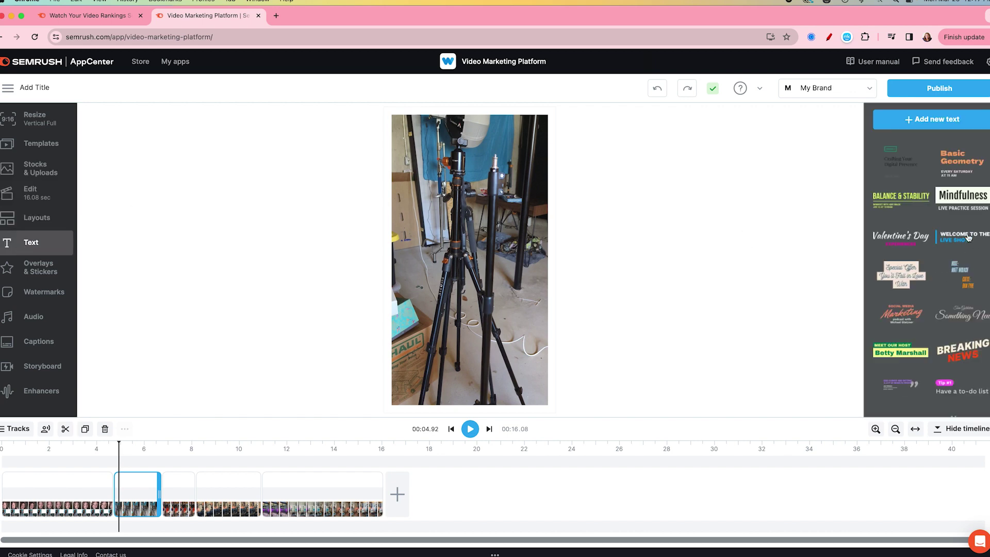
pyautogui.scroll(-2, 917, 201)
pyautogui.scroll(-3, 910, 274)
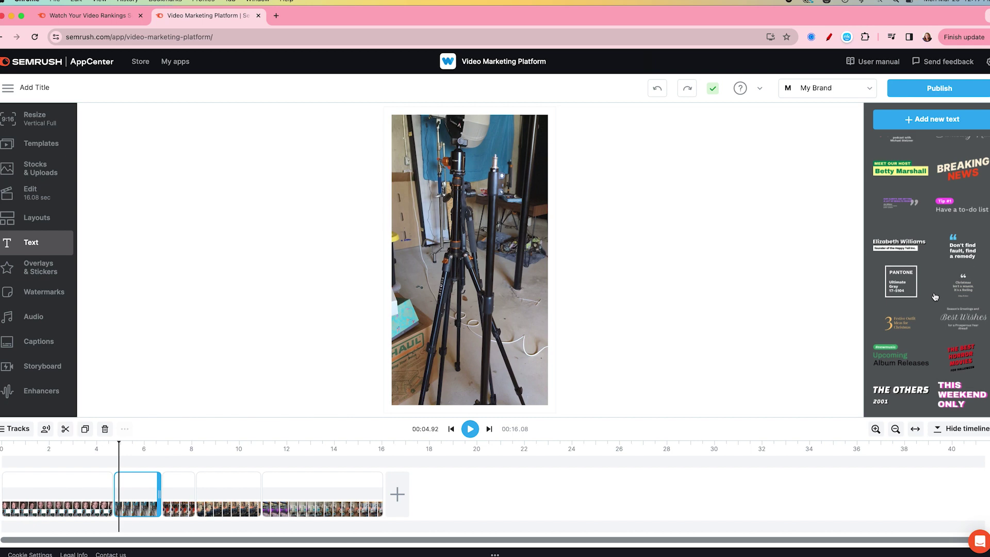
pyautogui.scroll(-3, 936, 299)
pyautogui.scroll(-3, 940, 300)
pyautogui.scroll(-1, 945, 304)
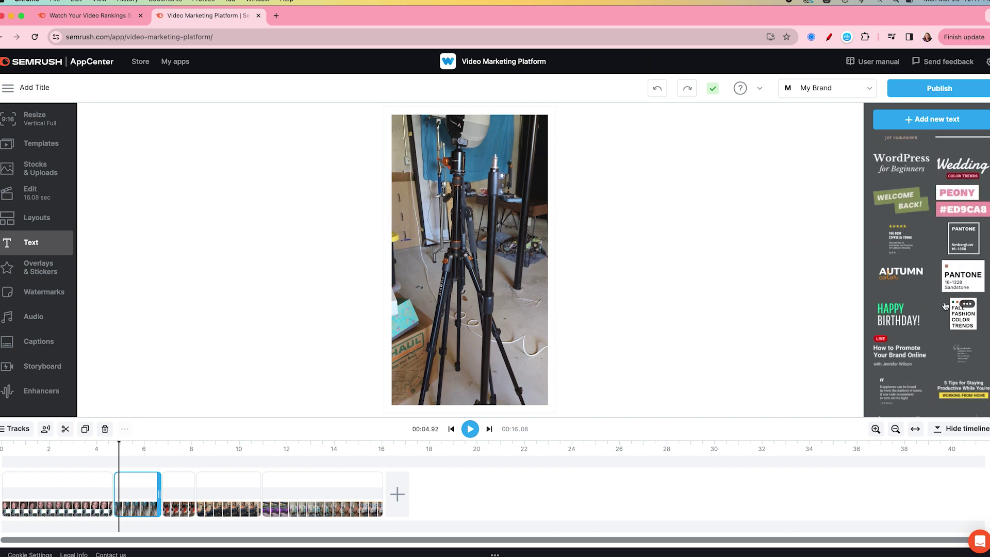
pyautogui.click(918, 118)
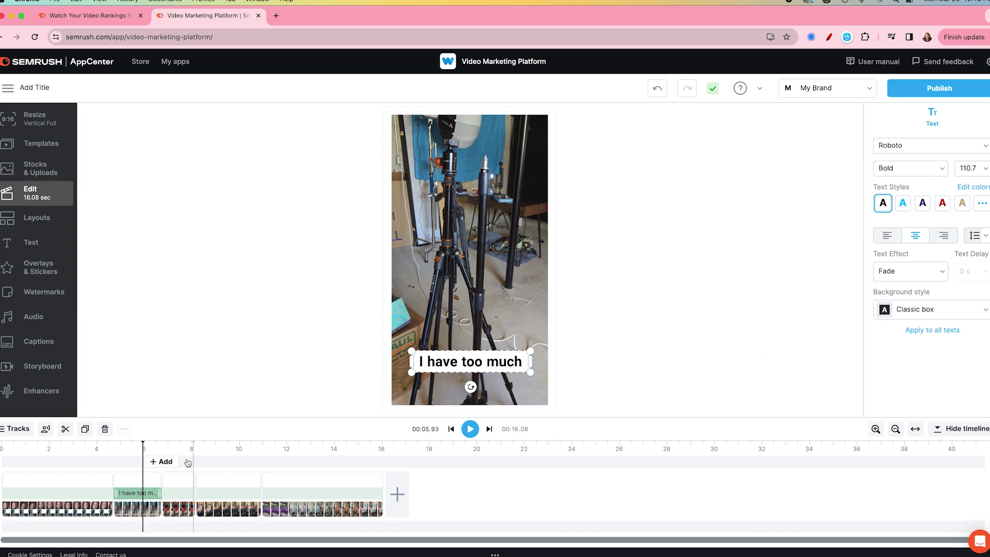
# Add a 'gear and it's' text overlay to the third clip at 7.27 s
pyautogui.click(174, 452)
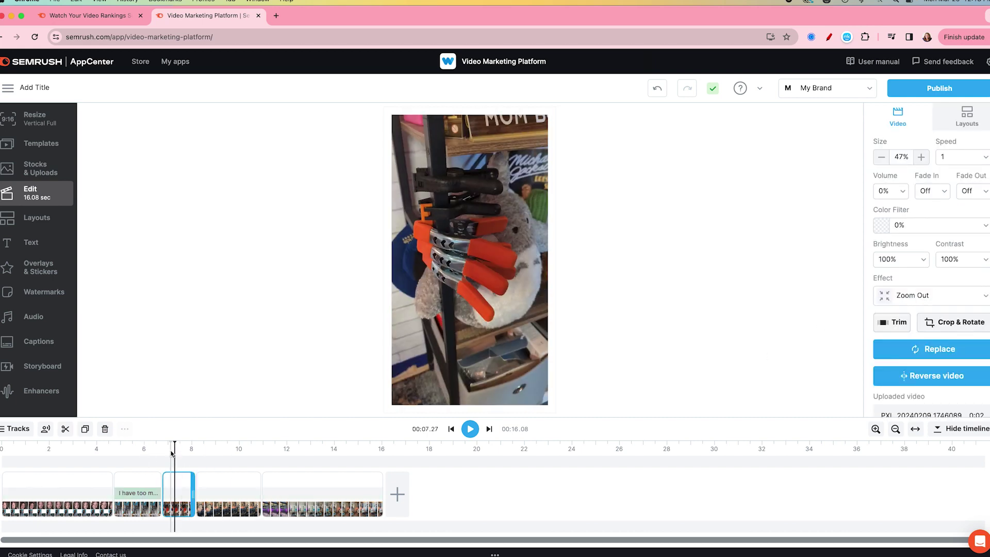
pyautogui.click(31, 242)
pyautogui.click(900, 122)
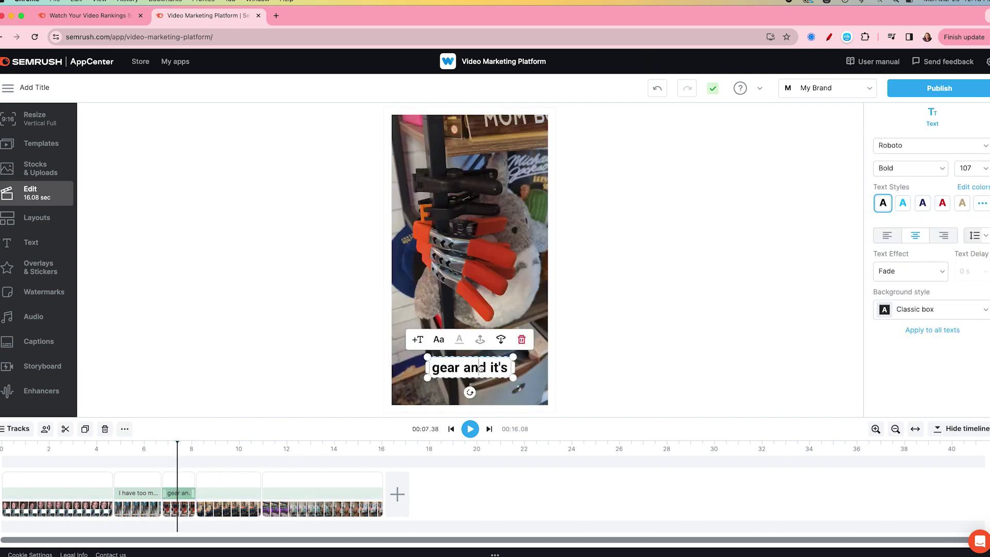
pyautogui.click(612, 380)
pyautogui.click(494, 374)
# Lower the next clip's overlay toward the frame bottom and scrub through 'But it looks so good!'
pyautogui.click(501, 339)
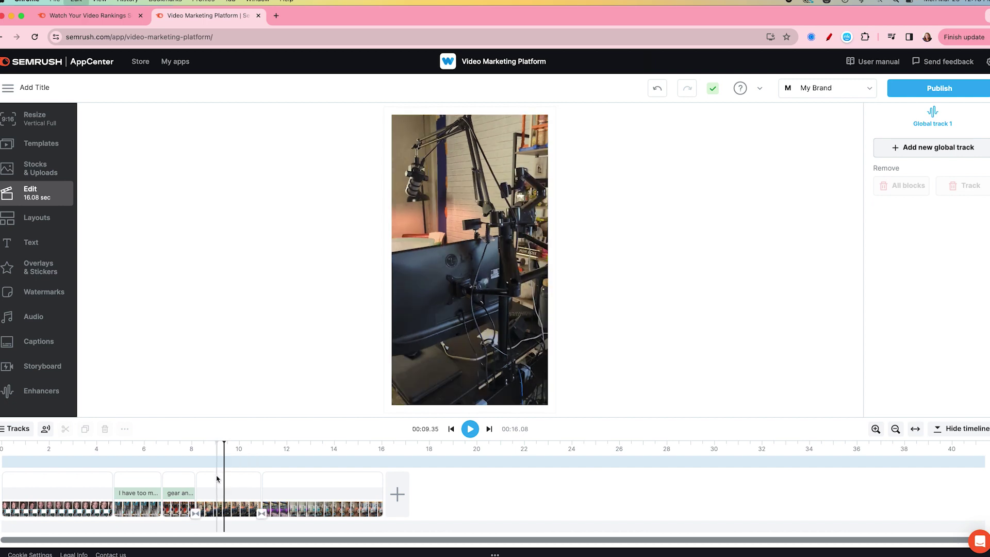
pyautogui.moveTo(473, 265); pyautogui.dragTo(475, 328)
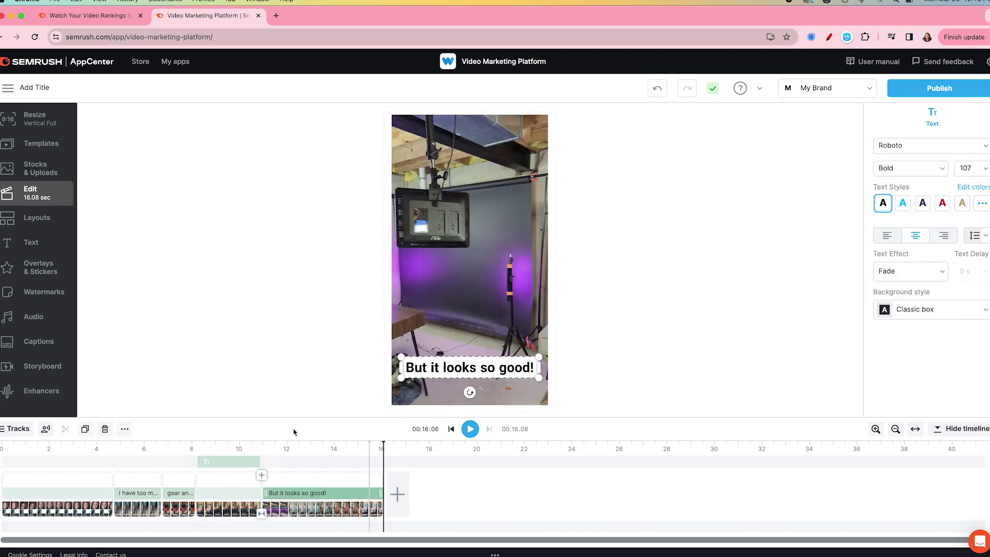
pyautogui.moveTo(6, 463); pyautogui.dragTo(137, 460)
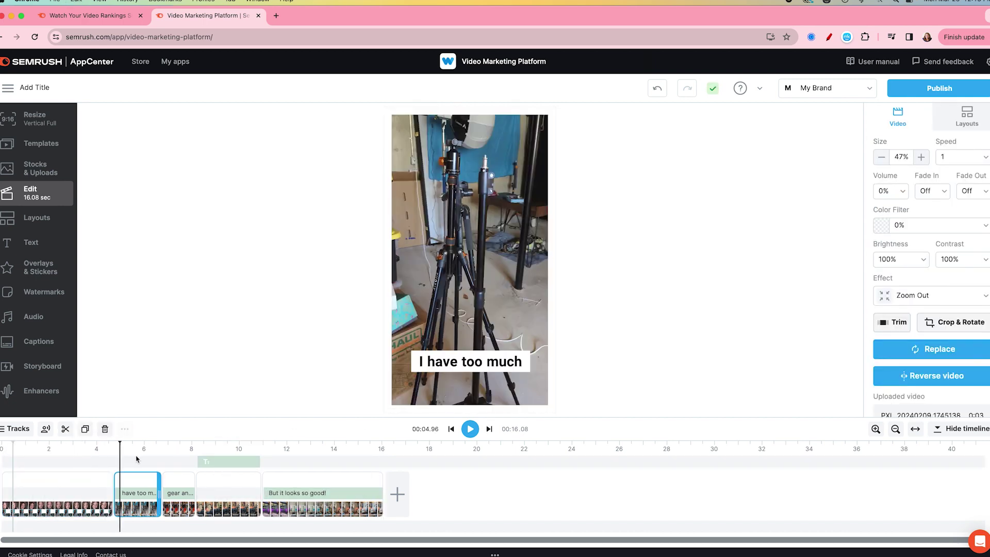
pyautogui.moveTo(136, 459); pyautogui.dragTo(380, 465)
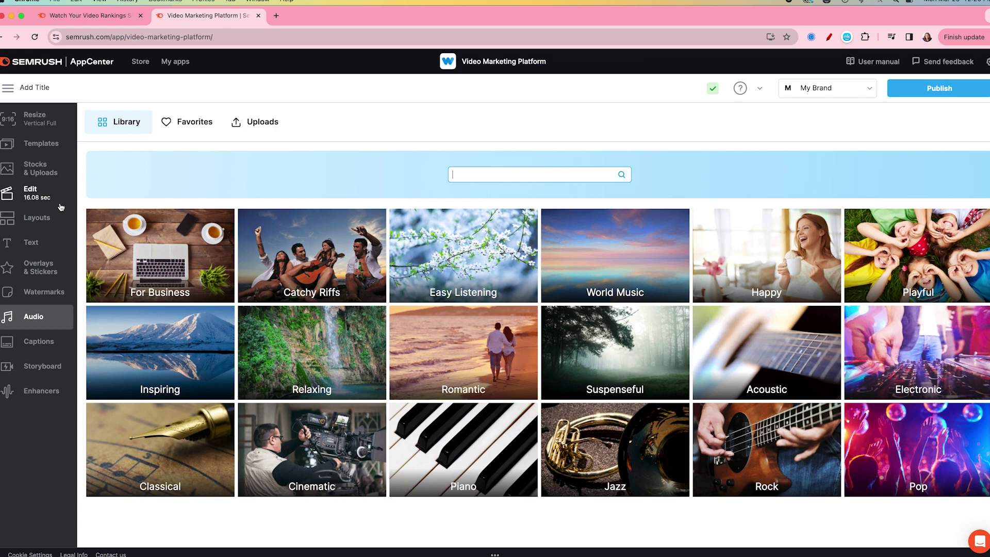
pyautogui.click(41, 198)
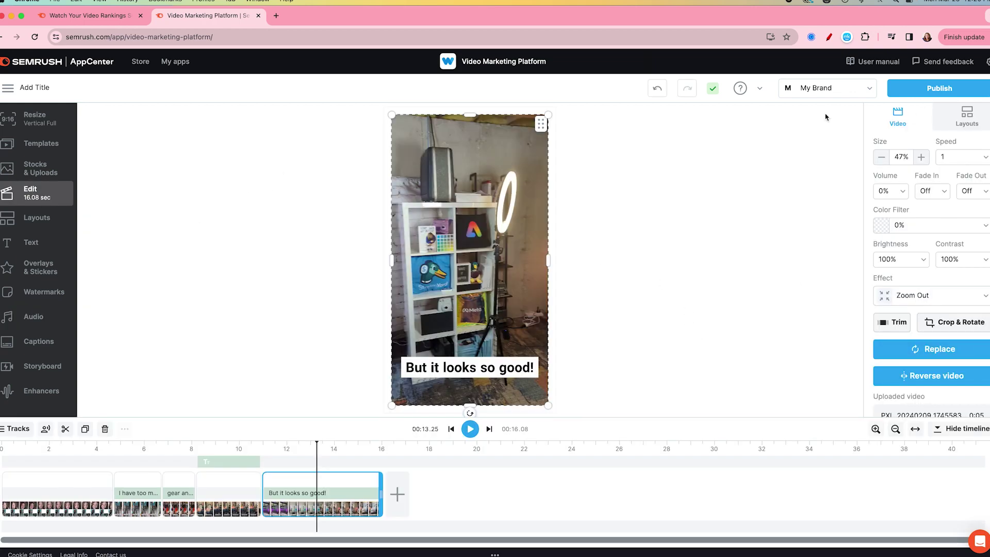
# Choose Publish > Video to reach the render page set to 1080p MP4
pyautogui.click(929, 88)
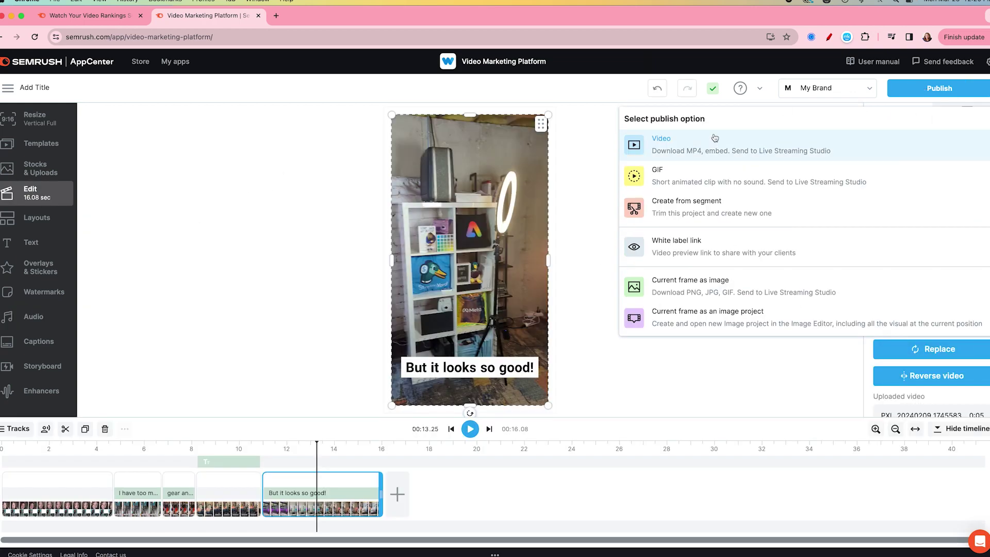
pyautogui.click(703, 144)
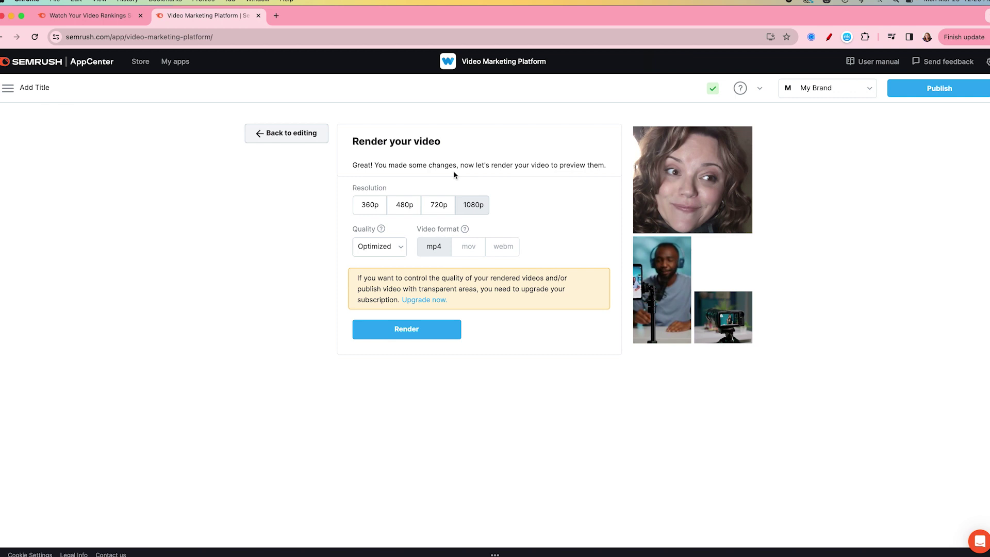
# Start rendering the 1080p Optimized MP4 video
pyautogui.click(403, 337)
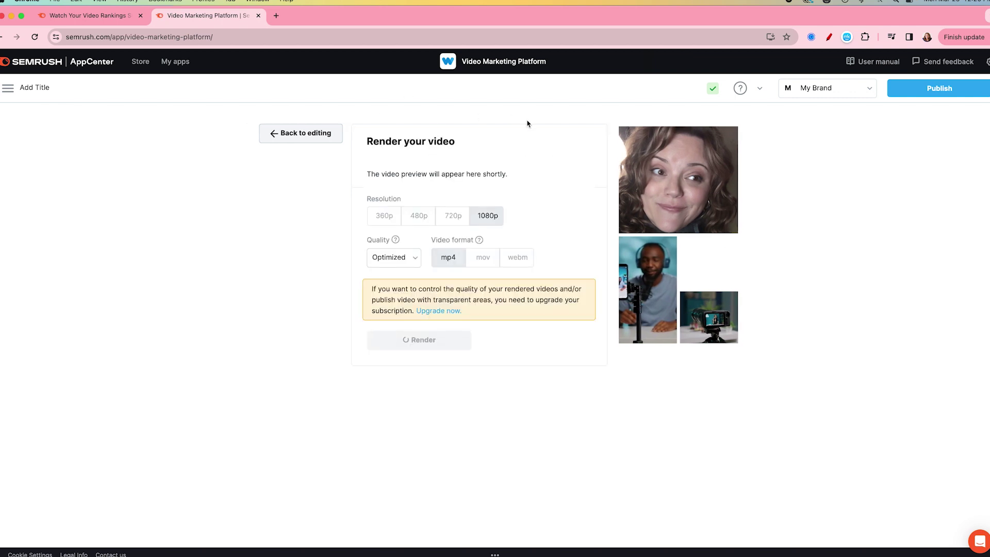